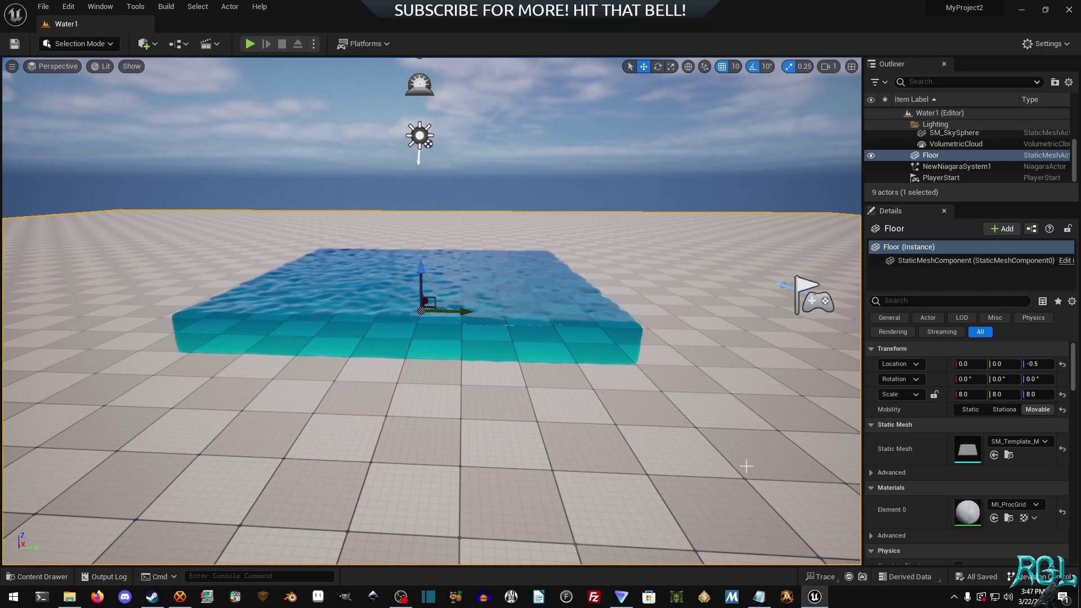
# Play-test the Water1 level, running the character back and forth through the shallow water pool, and end the play session
pyautogui.click(250, 44)
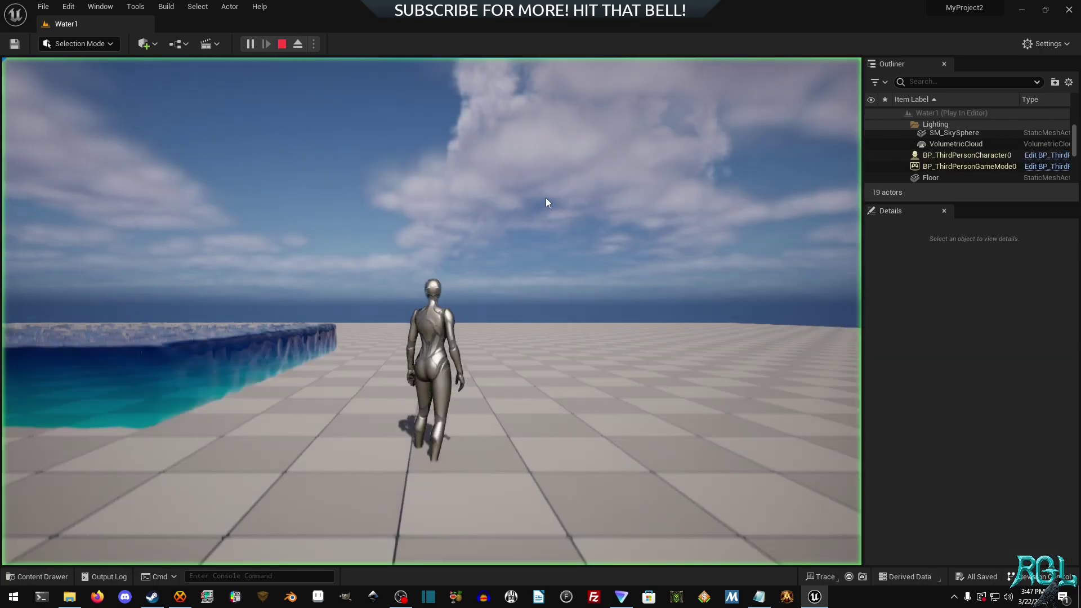
pyautogui.press('w')
pyautogui.press('w')
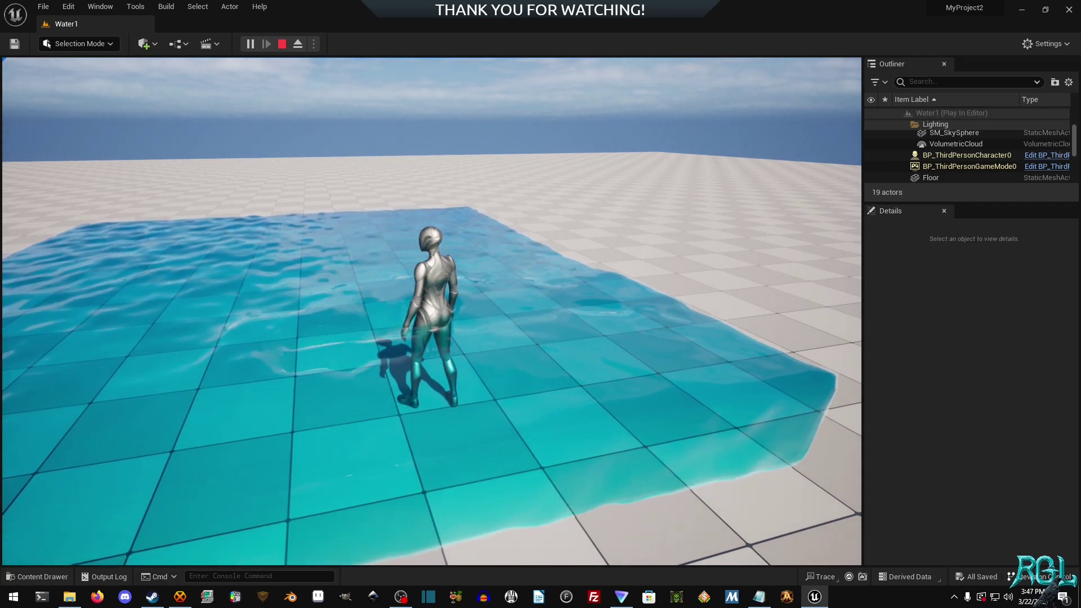
pyautogui.press('a')
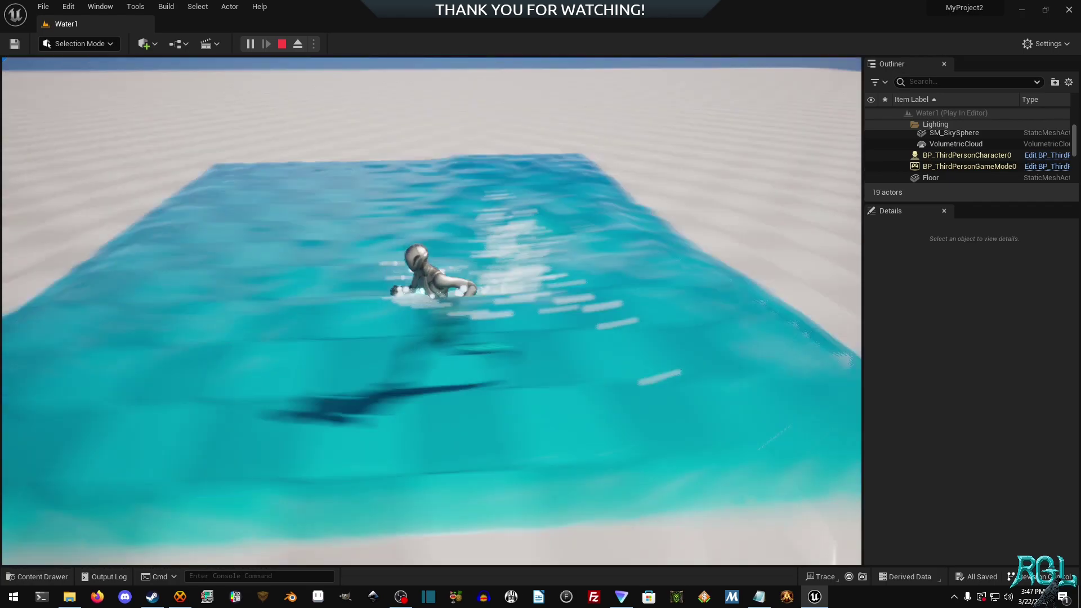
pyautogui.press('w')
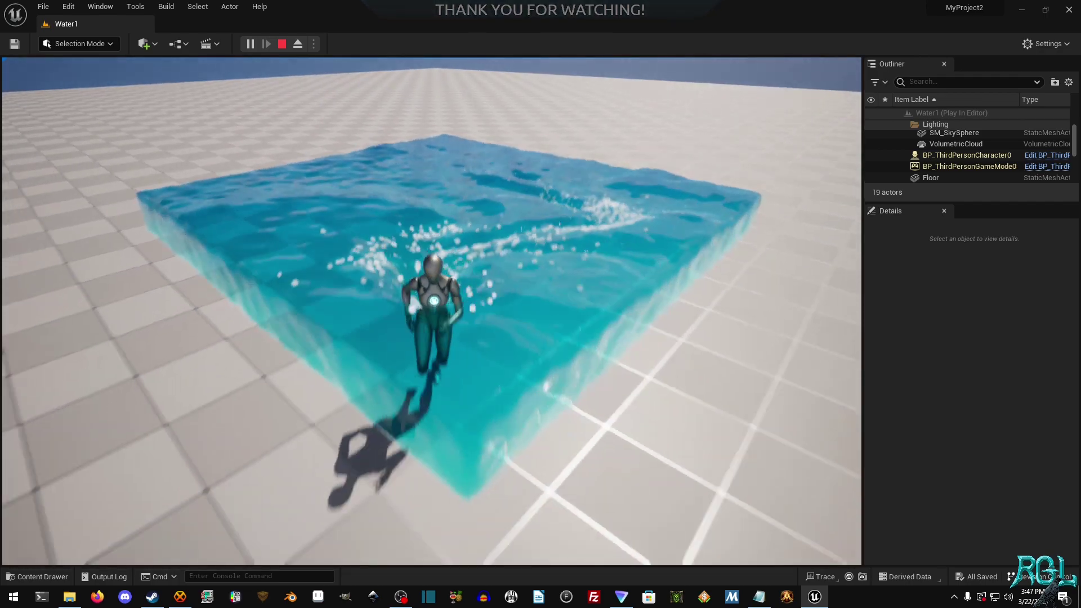
pyautogui.press('w')
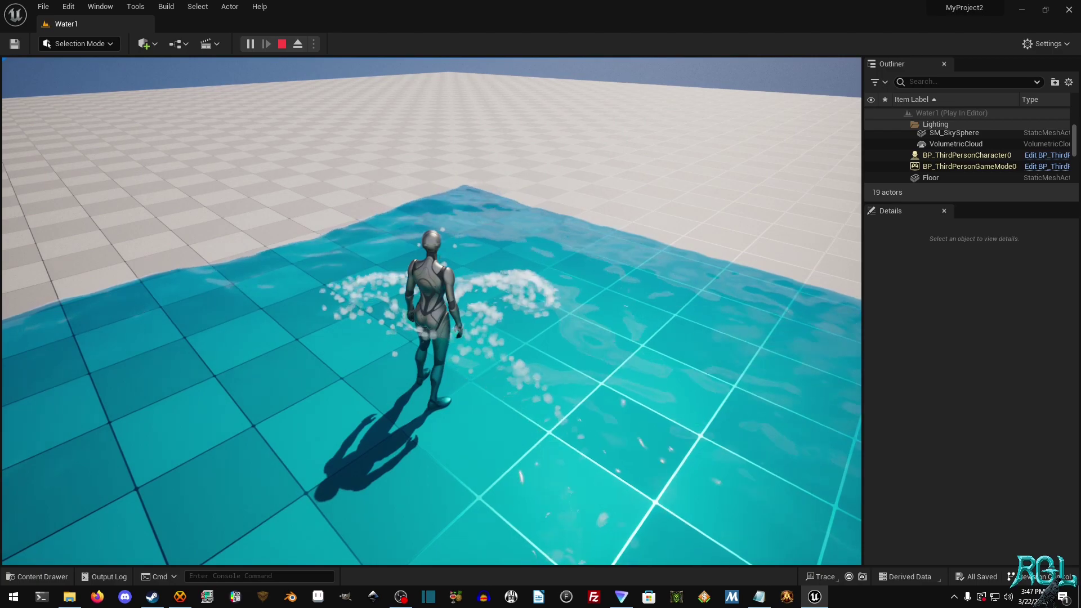
pyautogui.press('d')
pyautogui.press('s')
pyautogui.press('a')
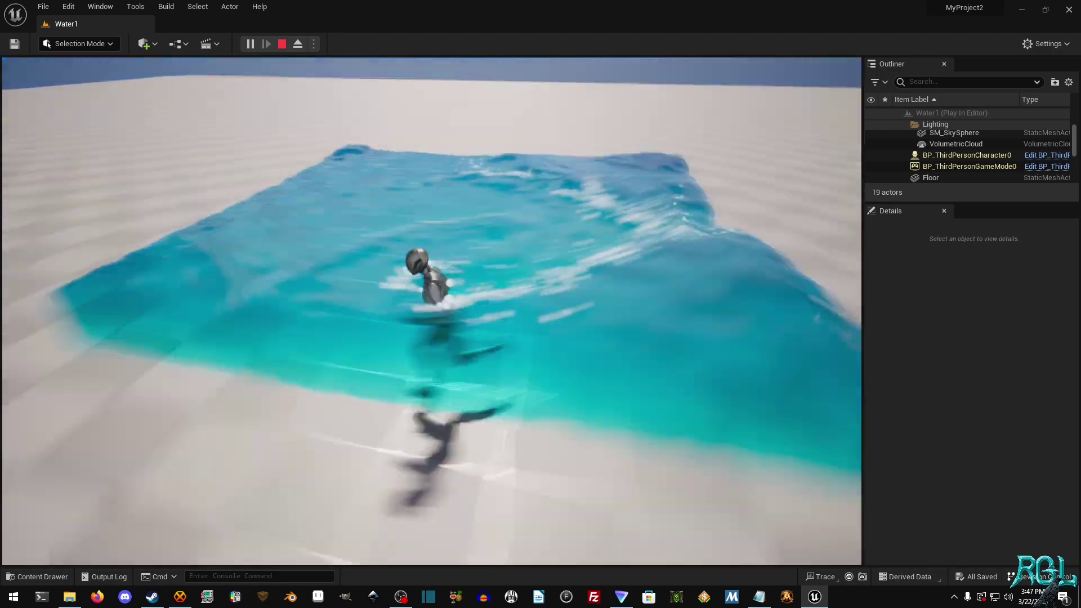
pyautogui.press('w')
pyautogui.press('d')
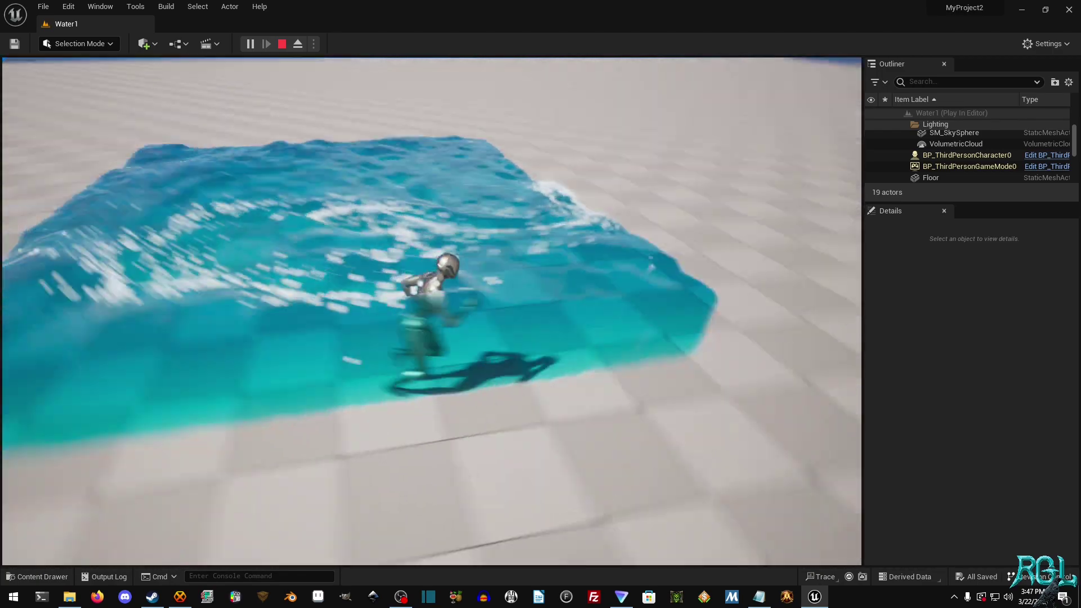
pyautogui.press('w')
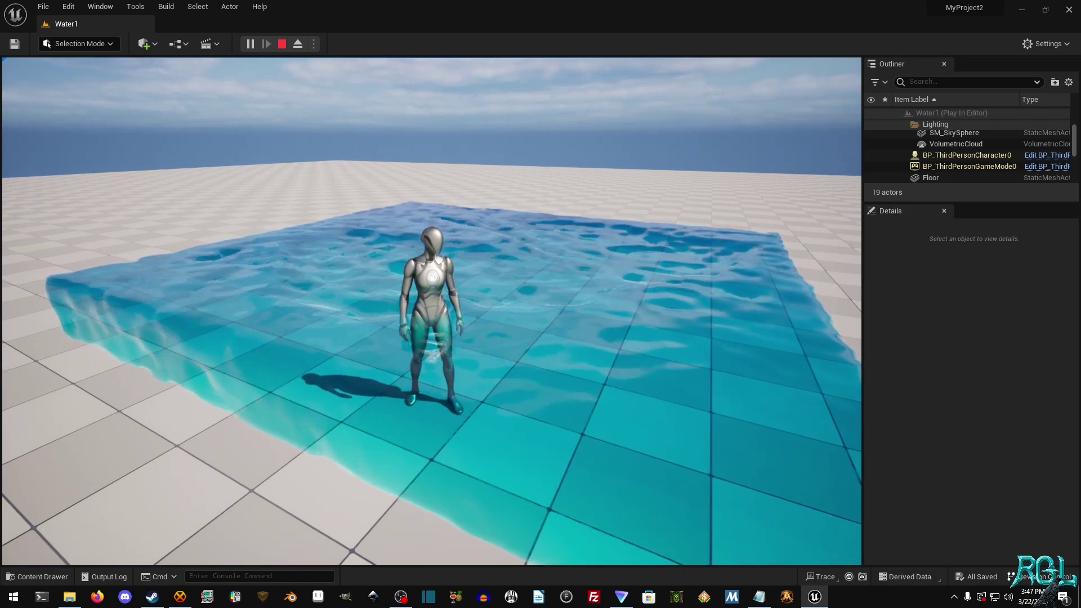
pyautogui.press('d')
pyautogui.press('w')
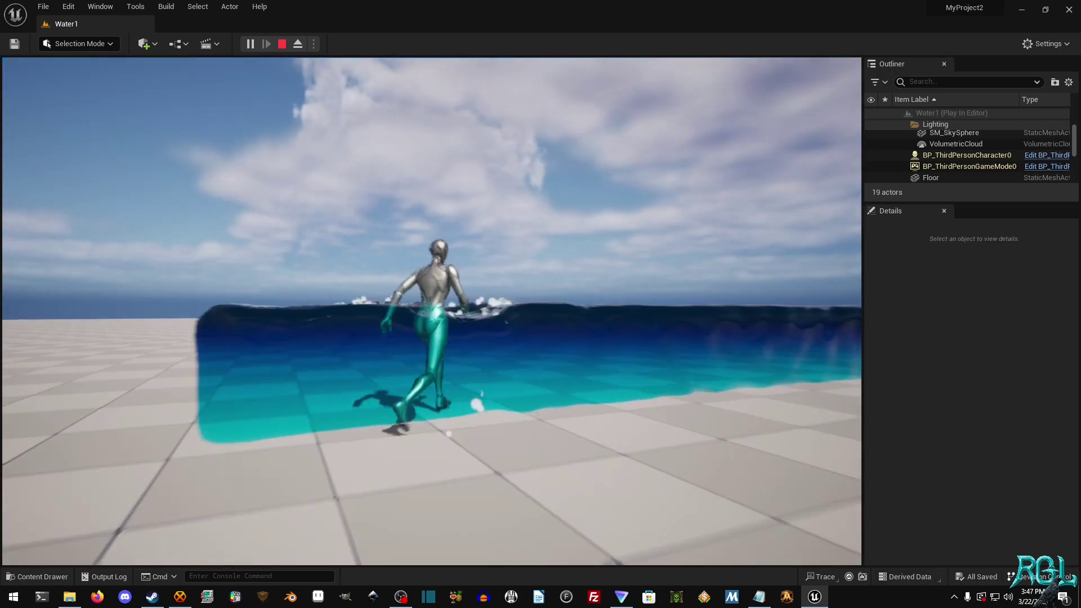
pyautogui.press('w')
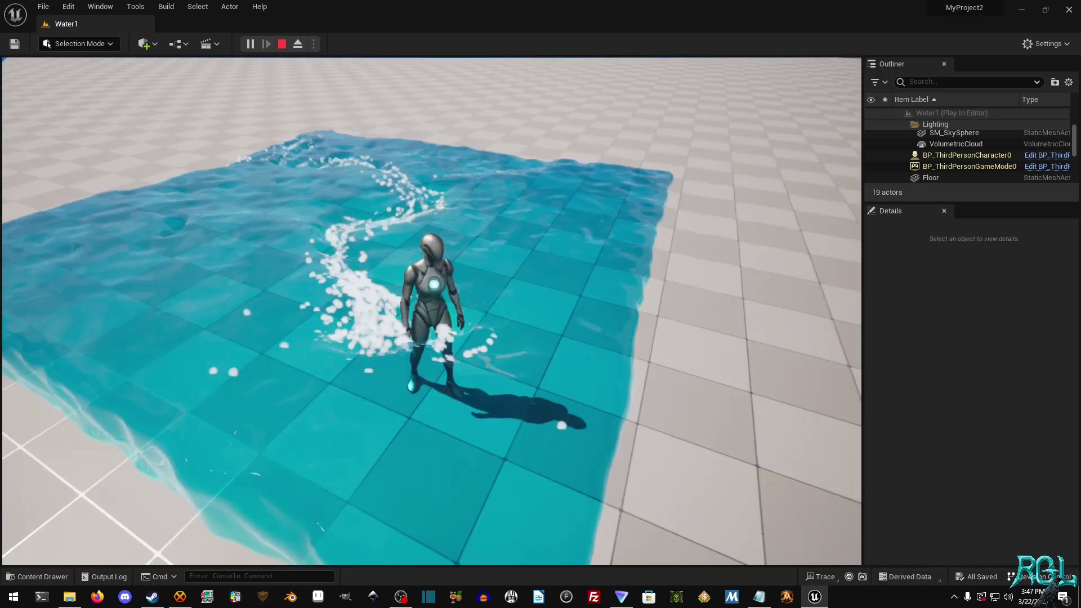
pyautogui.press('a')
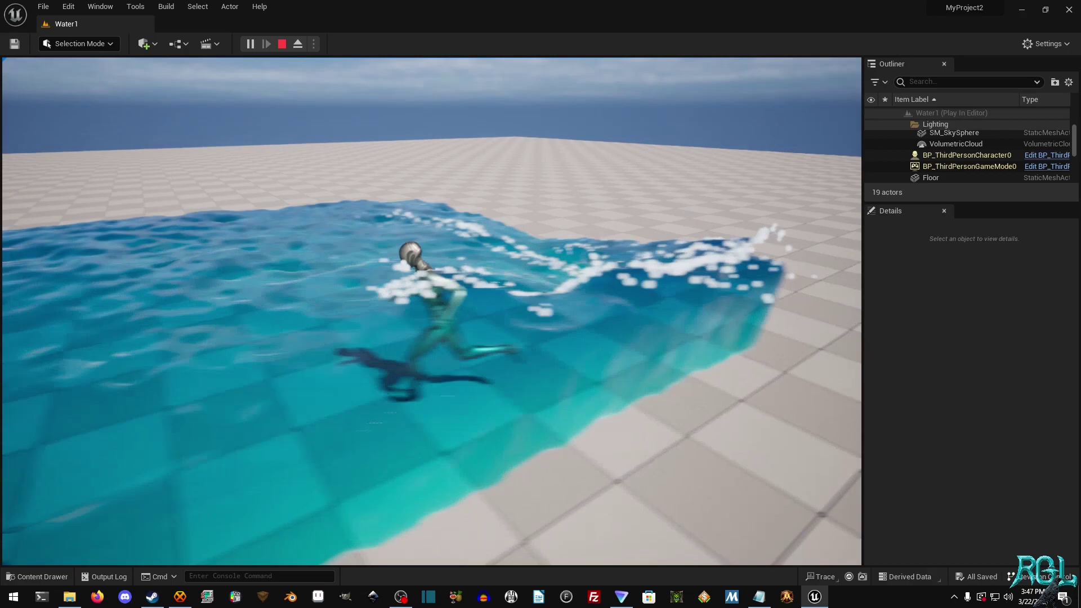
pyautogui.press('w')
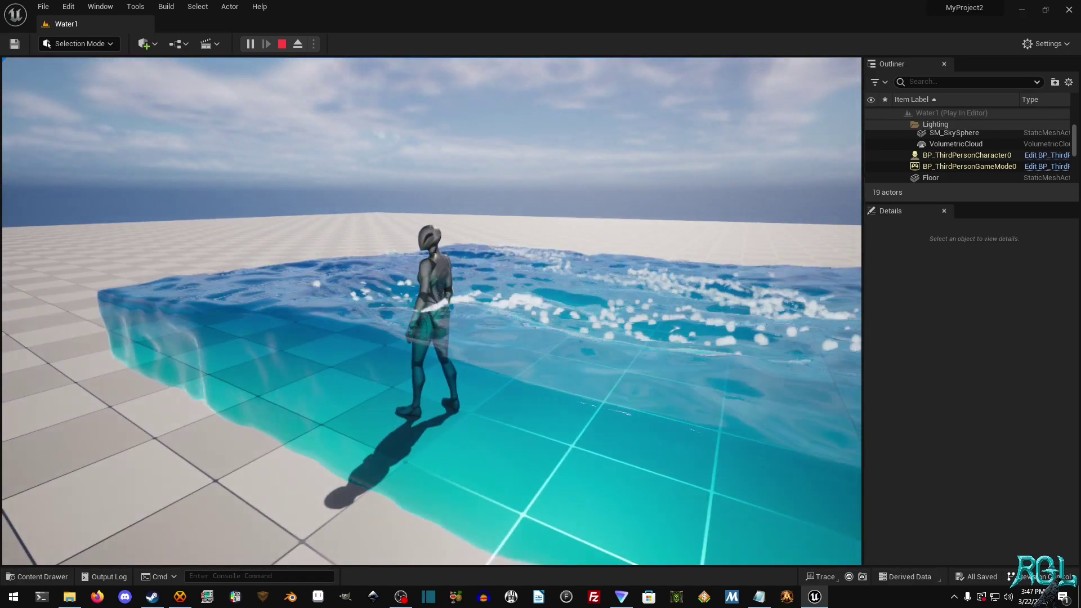
pyautogui.press('s')
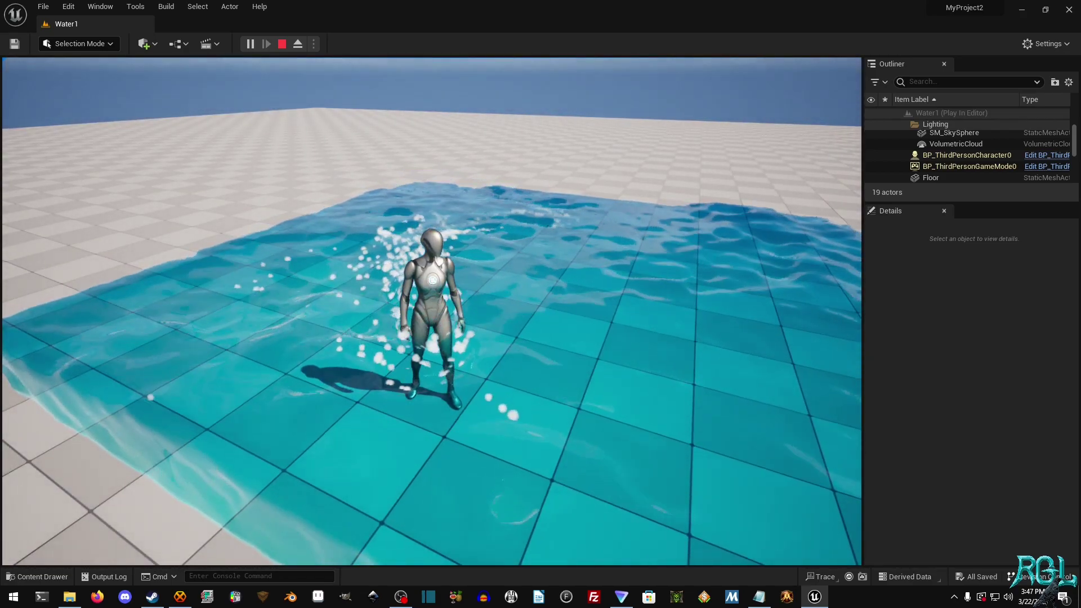
pyautogui.press('d')
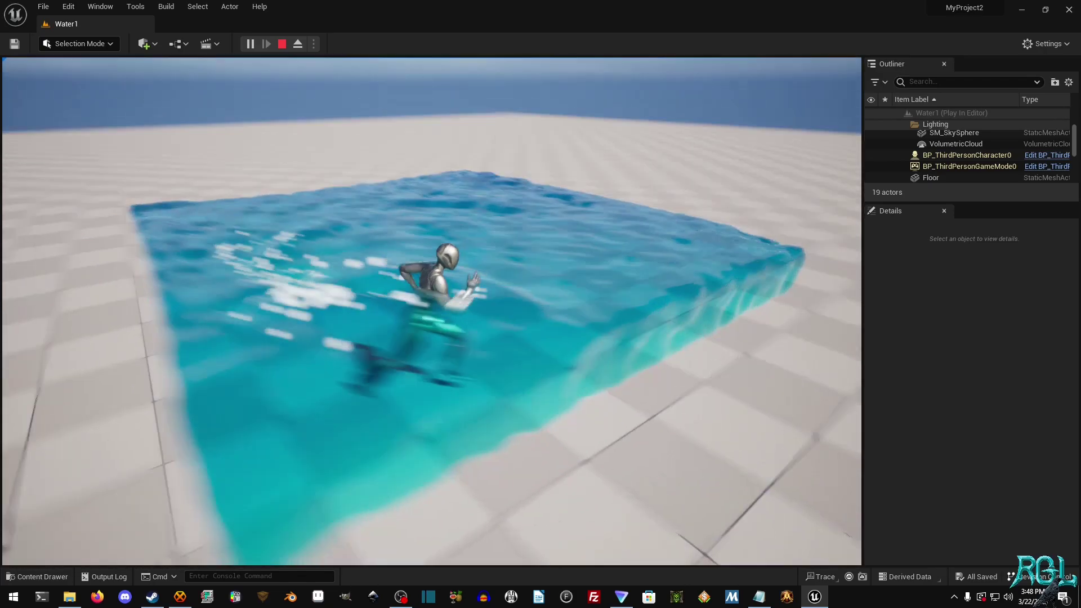
pyautogui.press('w')
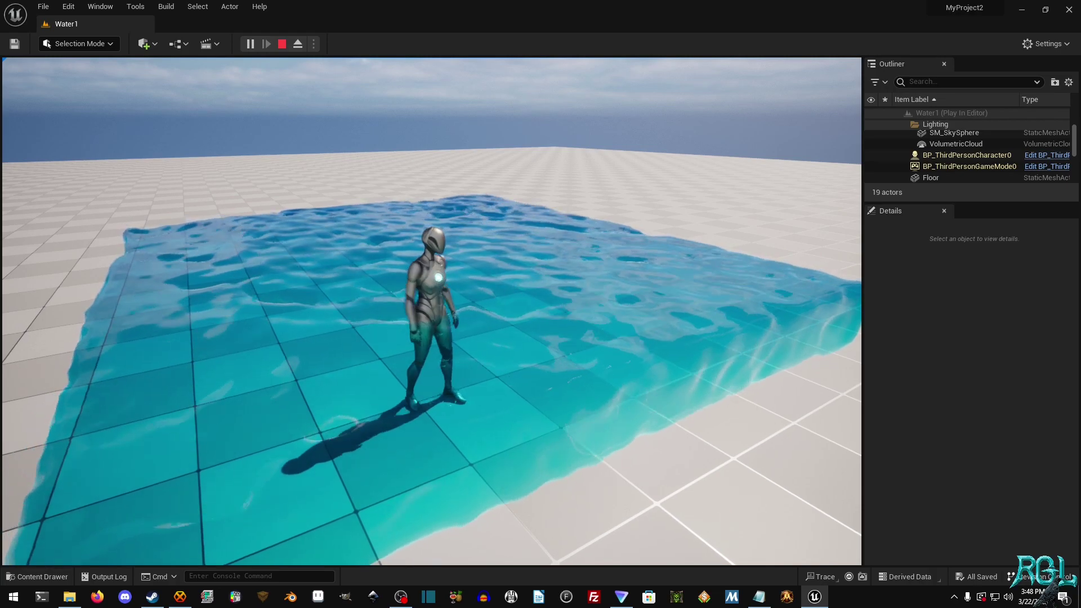
pyautogui.press('s')
pyautogui.press('a')
pyautogui.press('w')
pyautogui.press('d')
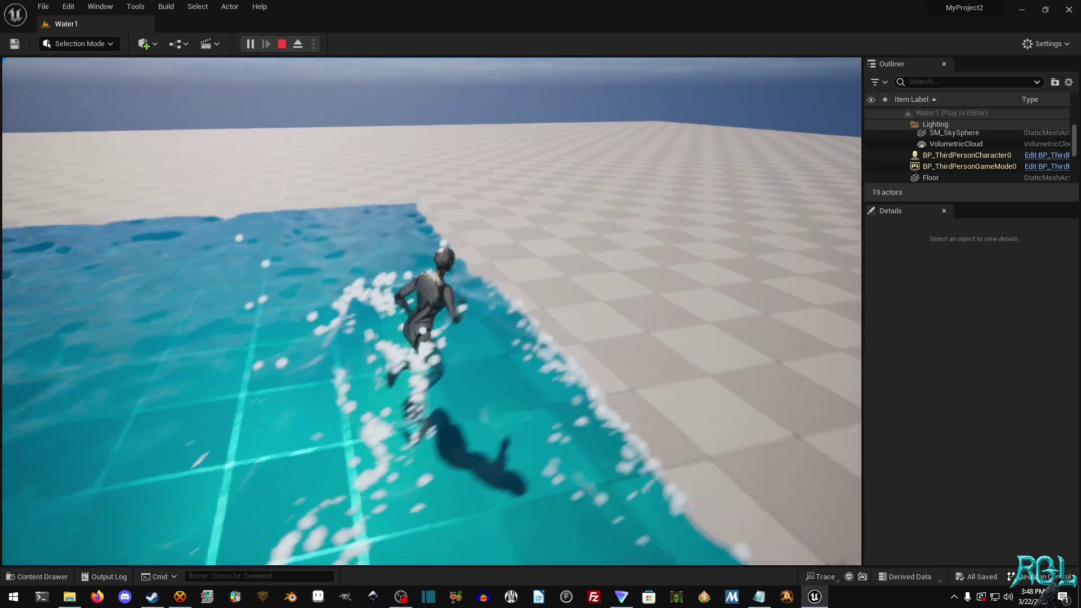
pyautogui.press('w')
pyautogui.press('Escape')
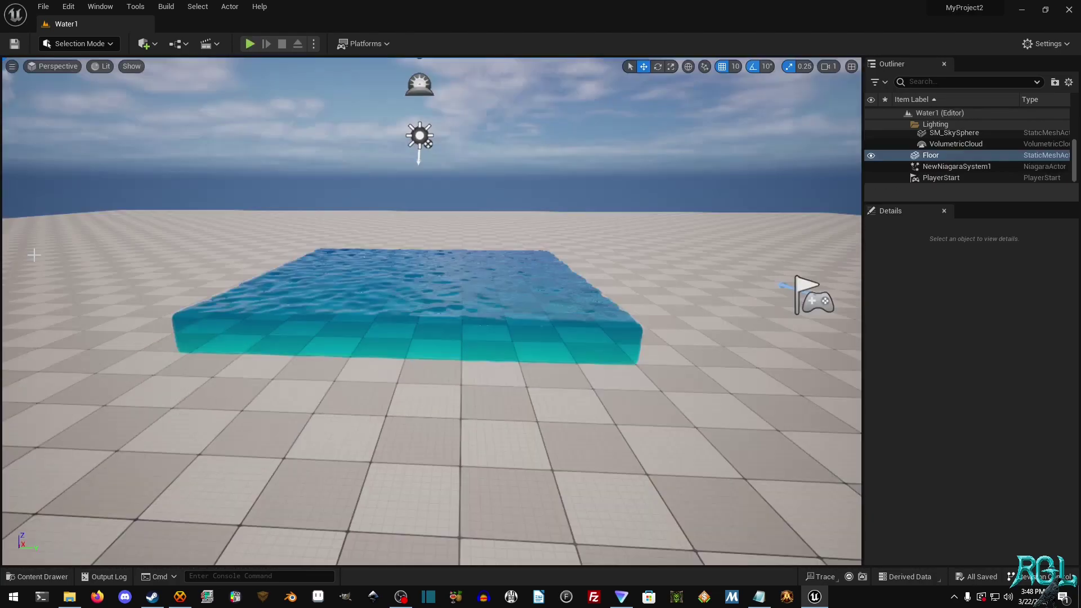
# Open the Water2 level from the project content
pyautogui.press('a')
pyautogui.press('s')
pyautogui.moveTo(404, 201); pyautogui.dragTo(467, 197, button='right')
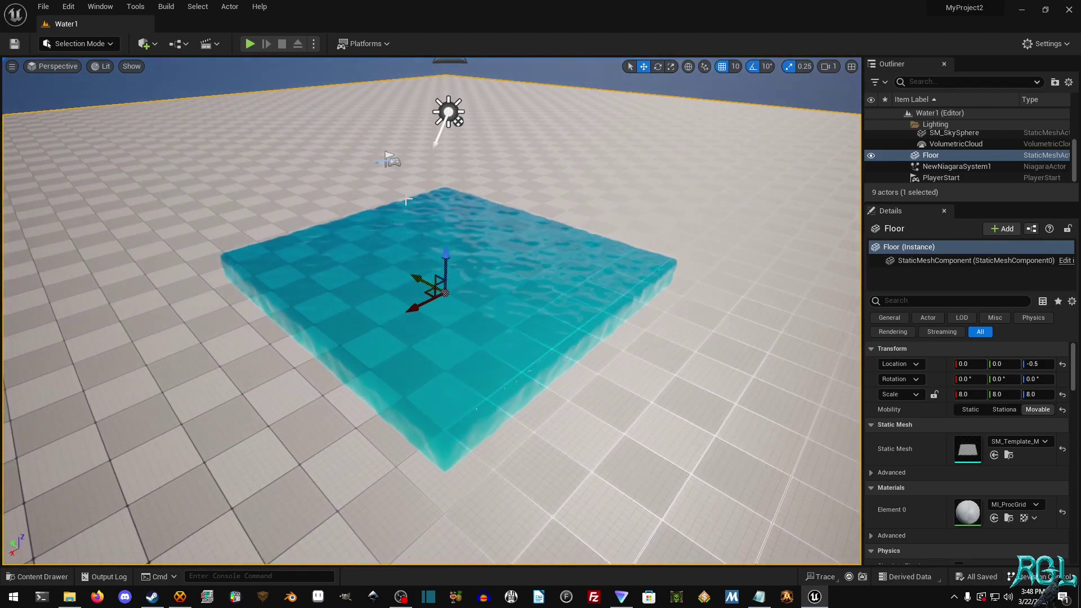
pyautogui.hotkey('ctrl', 'space')
pyautogui.doubleClick(506, 431)
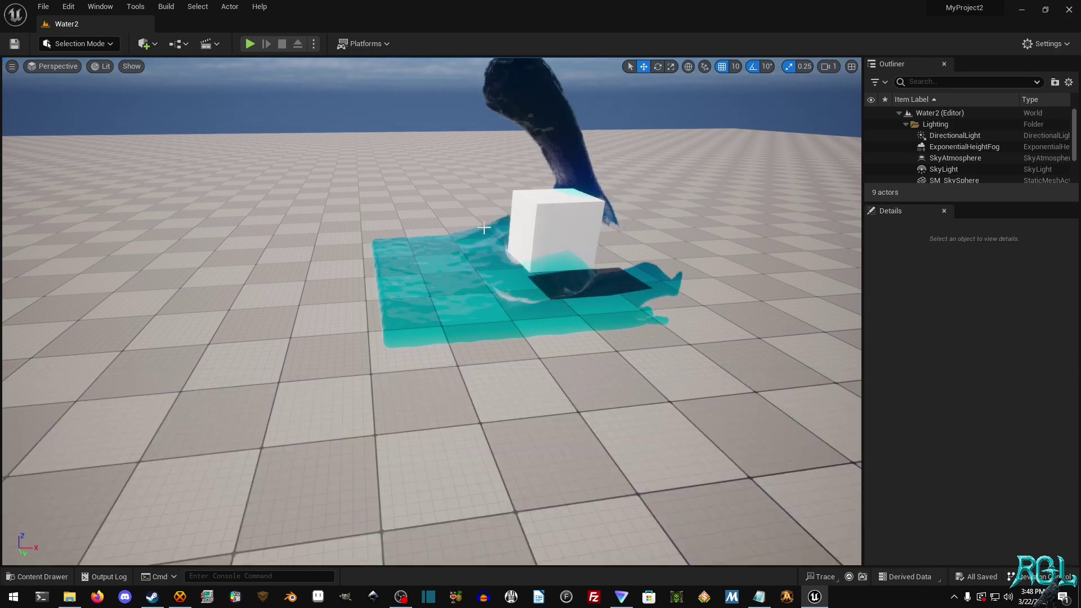
# Play-test the Water2 level, running and jumping the character through the water around the cube, and end the play session
pyautogui.press('d')
pyautogui.moveTo(429, 231); pyautogui.dragTo(332, 242, button='right')
pyautogui.press('w')
pyautogui.press('s')
pyautogui.moveTo(484, 223)
pyautogui.mouseDown(button='right')
pyautogui.moveTo(484, 264)
pyautogui.moveTo(484, 222)
pyautogui.mouseUp(button='right')
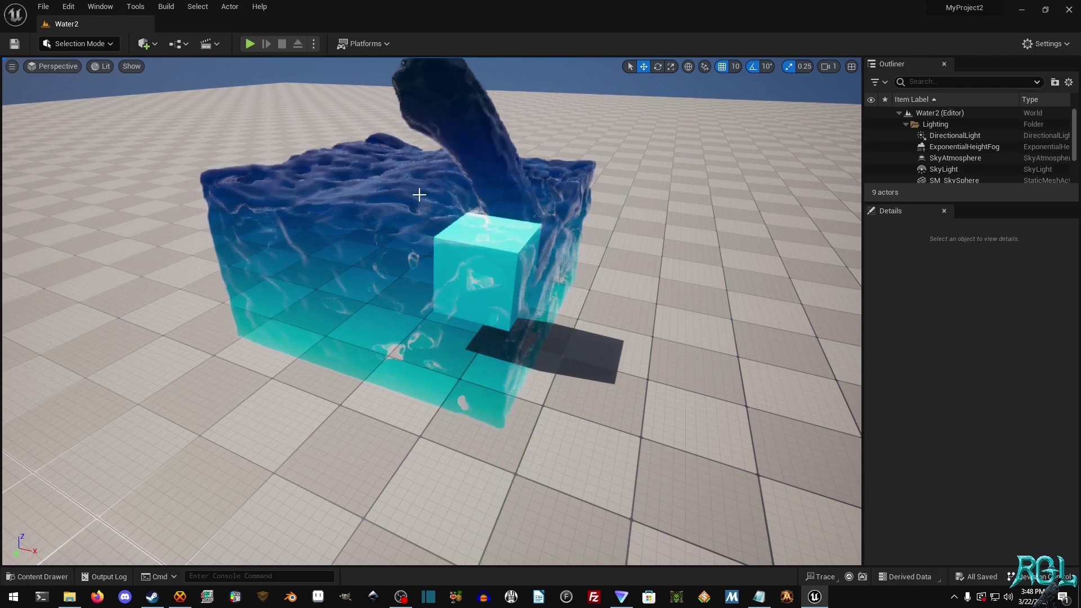
pyautogui.click(249, 43)
pyautogui.click(404, 160)
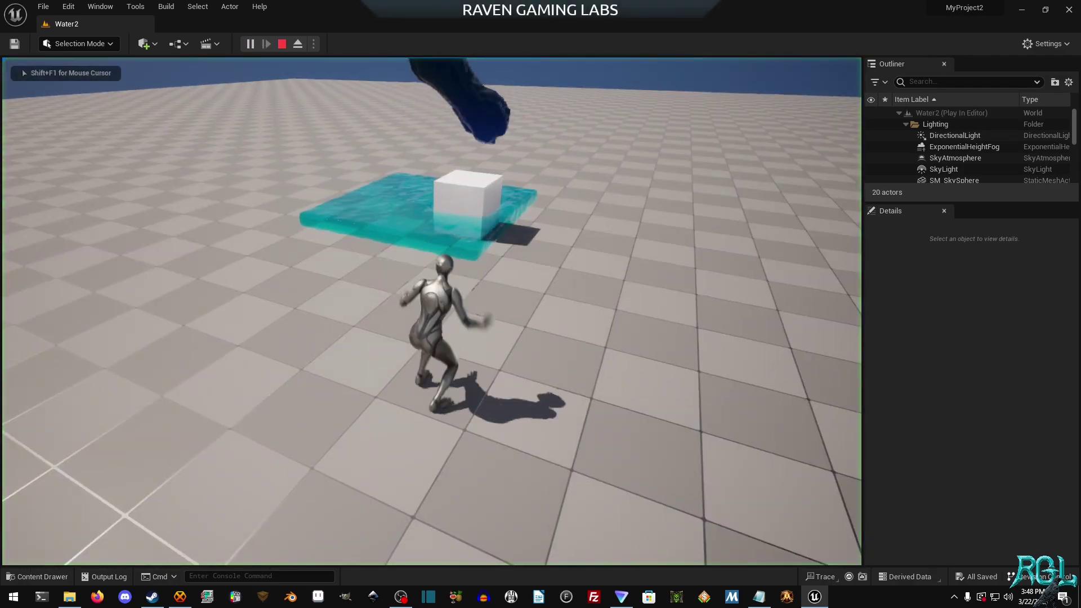
pyautogui.press('w')
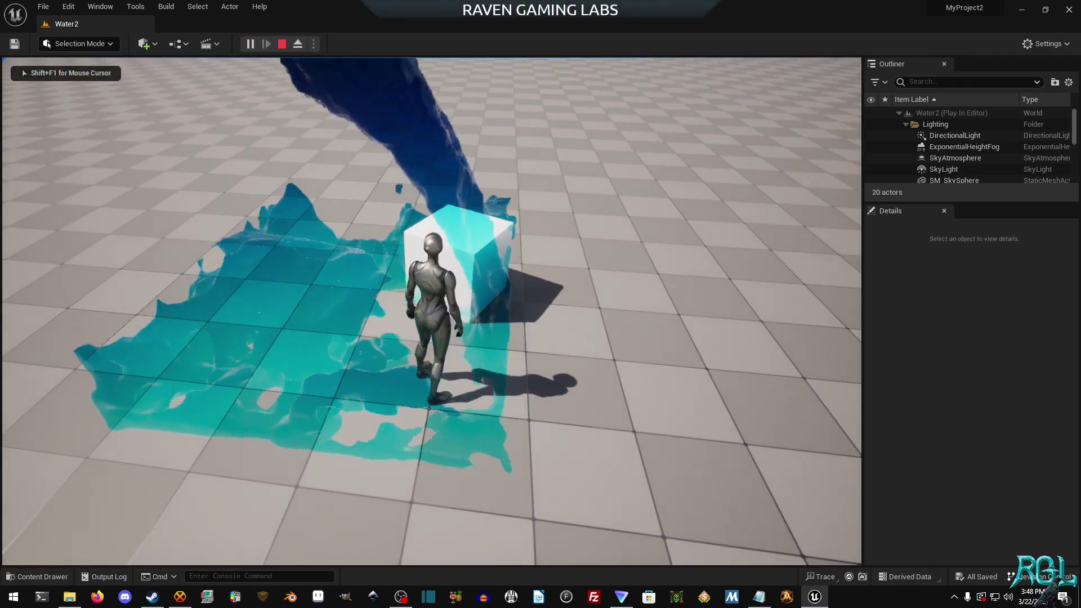
pyautogui.press('a')
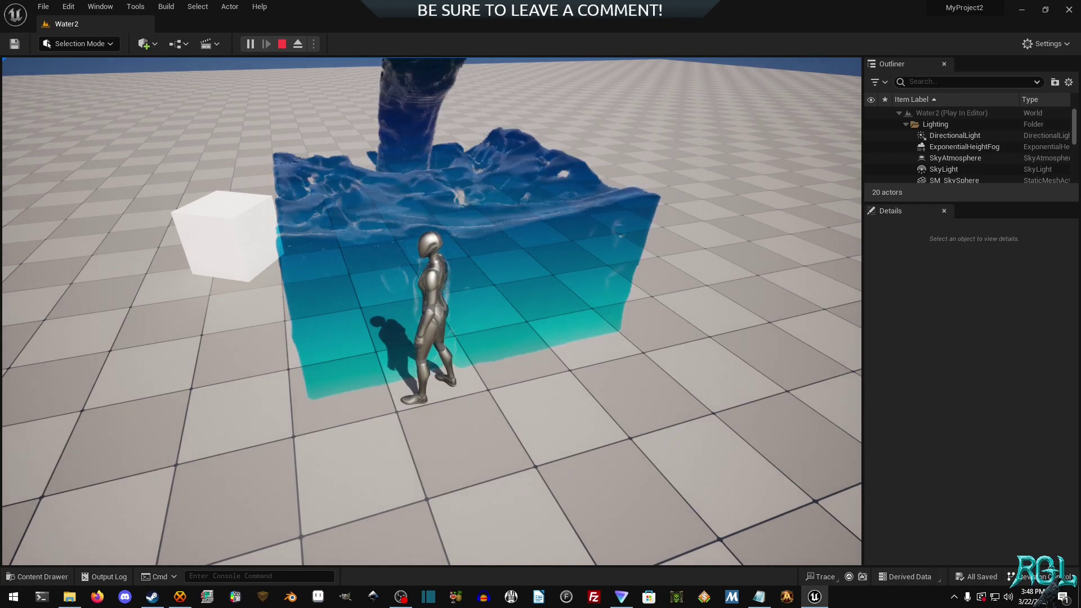
pyautogui.press('w')
pyautogui.press('d')
pyautogui.press('w')
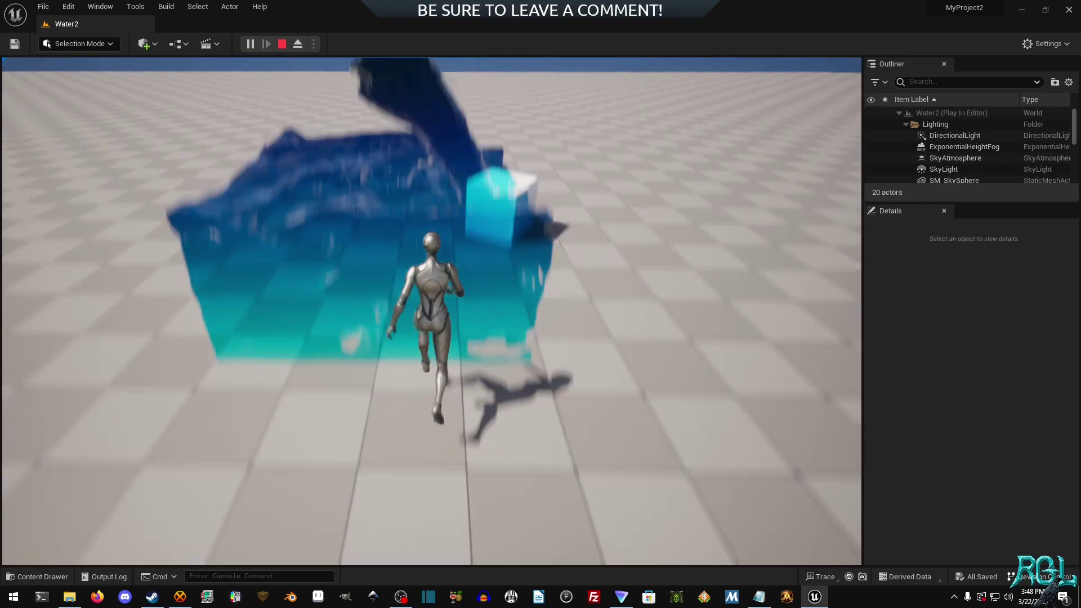
pyautogui.press('space')
pyautogui.press('d')
pyautogui.press('s')
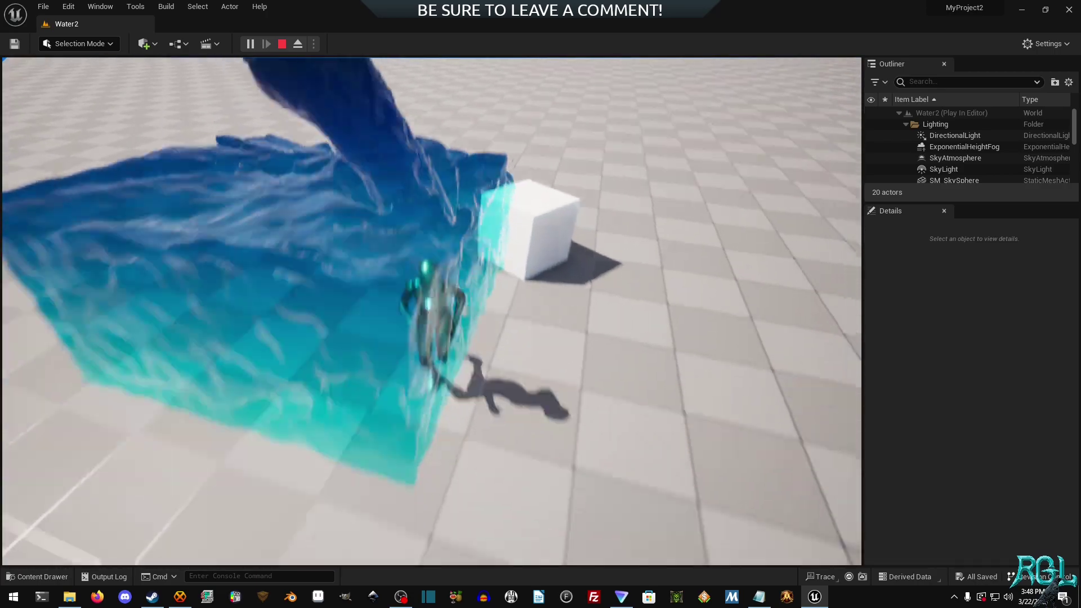
pyautogui.press('a')
pyautogui.press('w')
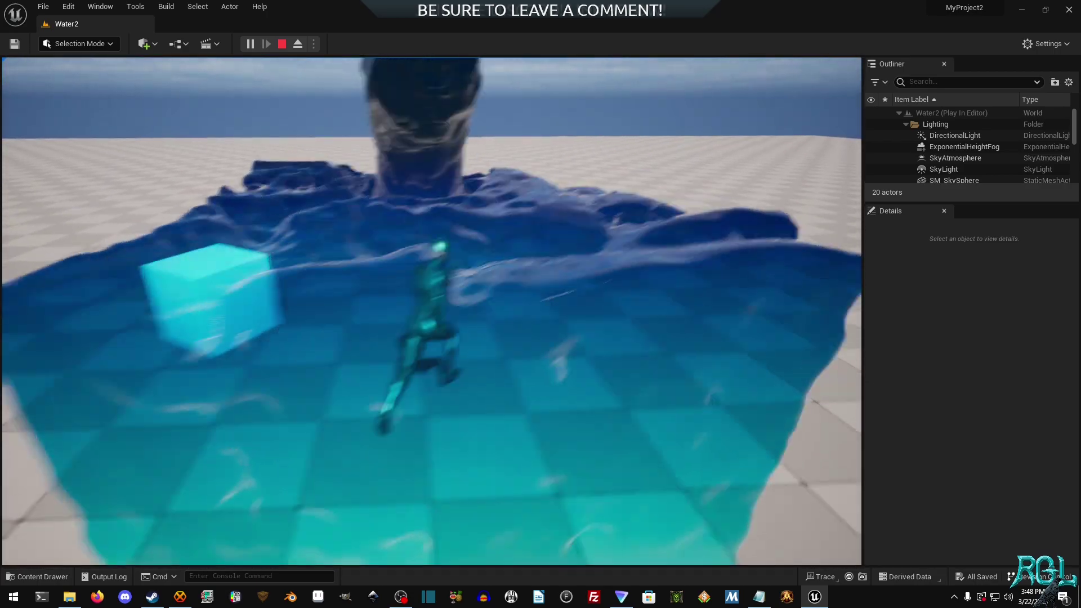
pyautogui.press('d')
pyautogui.press('d')
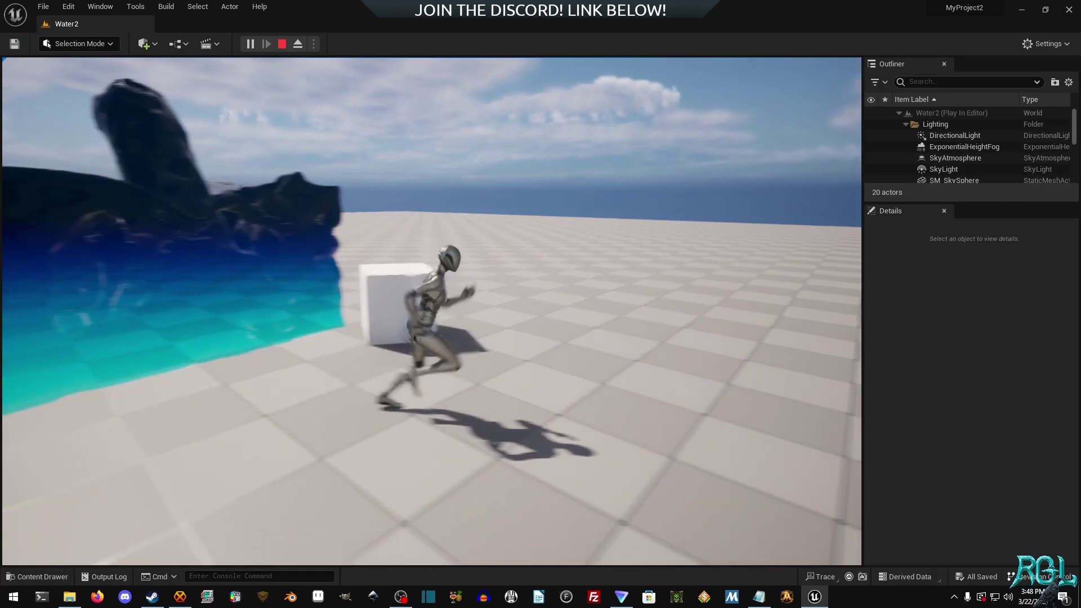
pyautogui.press('w')
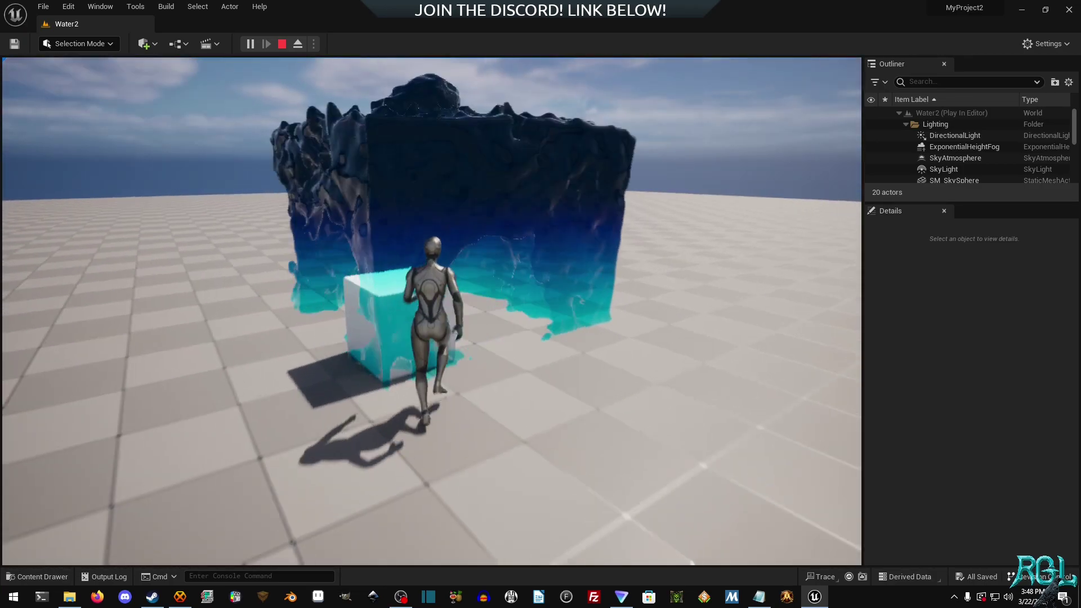
pyautogui.press('a')
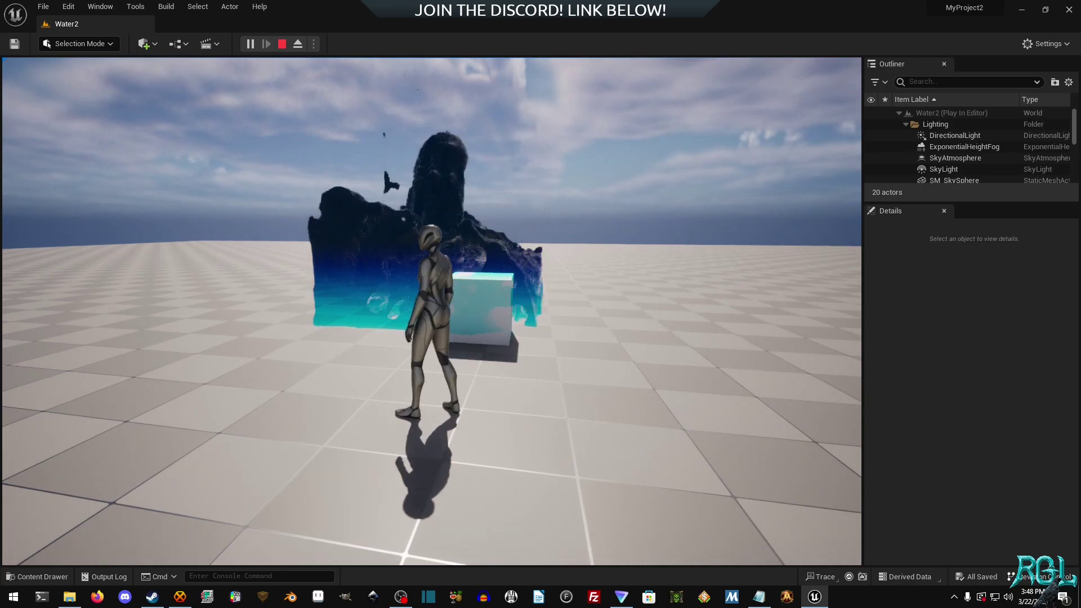
pyautogui.press('w')
pyautogui.press('d')
pyautogui.press('d')
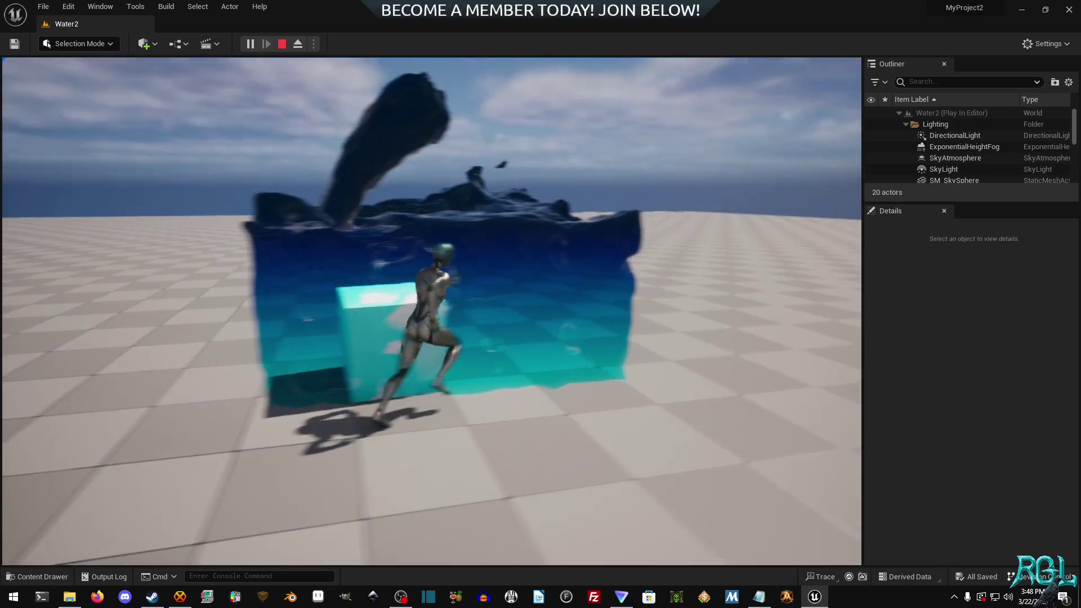
pyautogui.press('w')
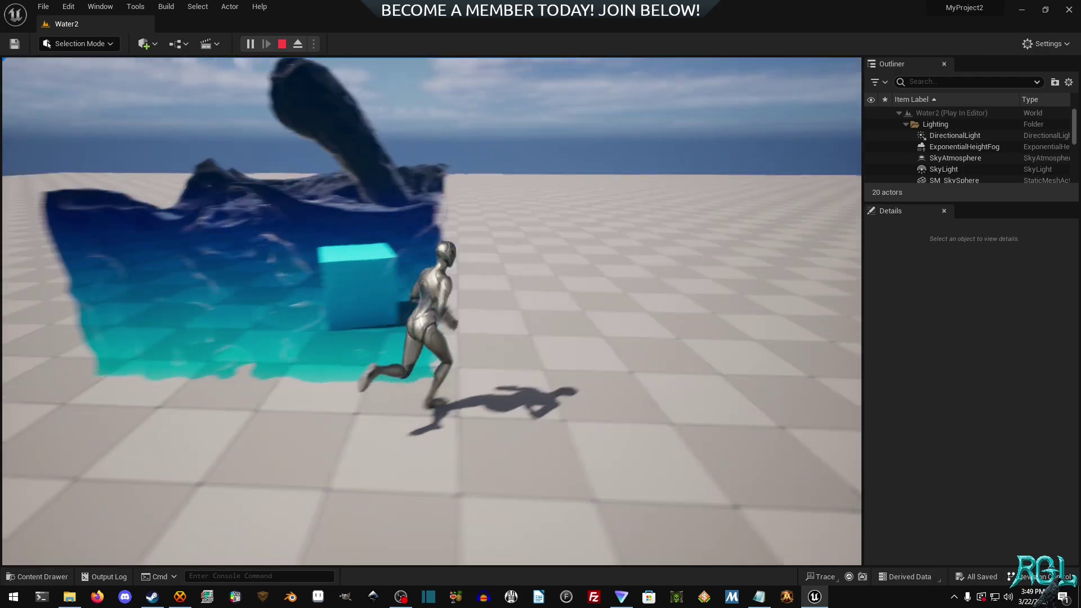
pyautogui.press('w')
pyautogui.press('a')
pyautogui.press('s')
pyautogui.press('a')
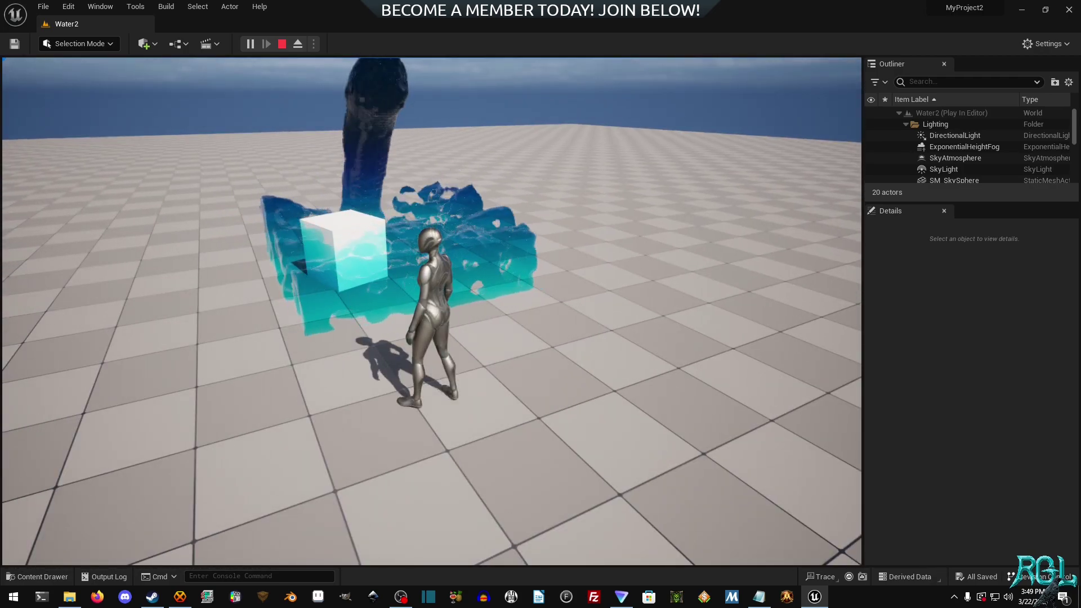
pyautogui.press('Escape')
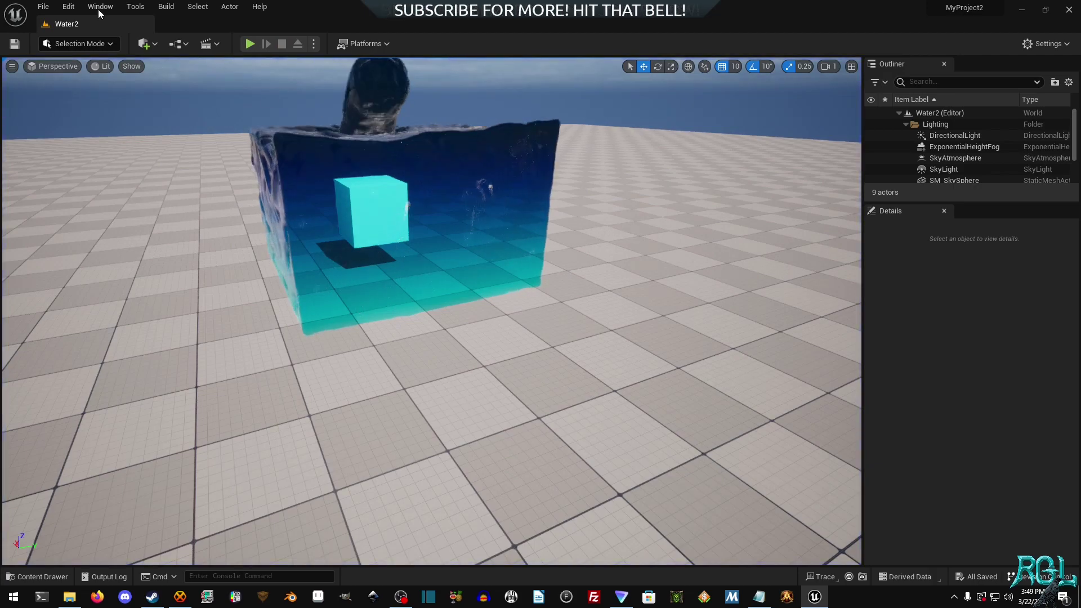
# Create a new level from the Basic template
pyautogui.click(43, 7)
pyautogui.click(61, 37)
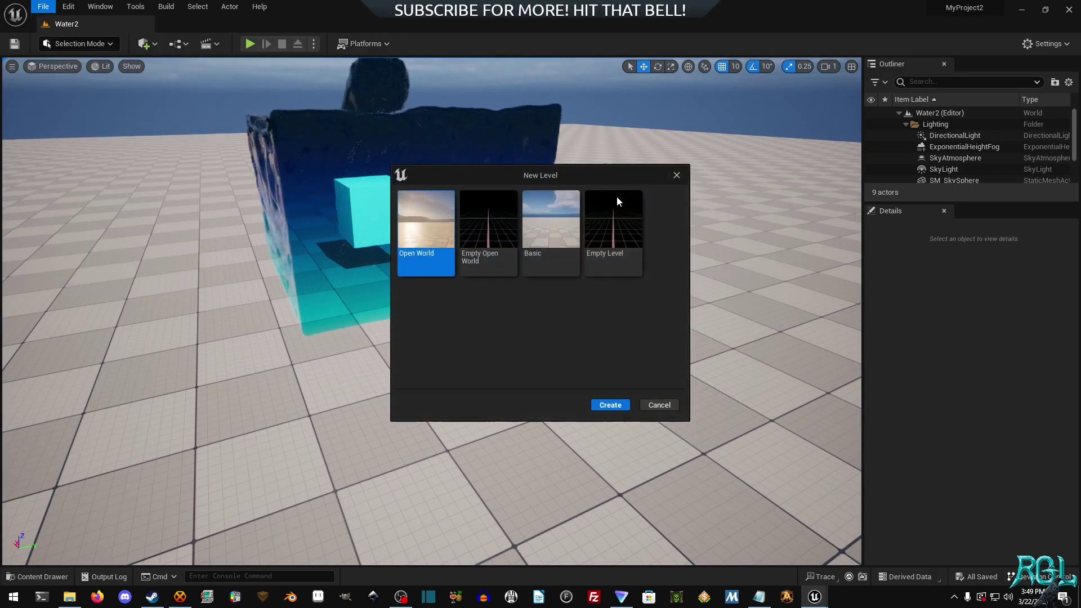
pyautogui.click(551, 225)
pyautogui.click(610, 406)
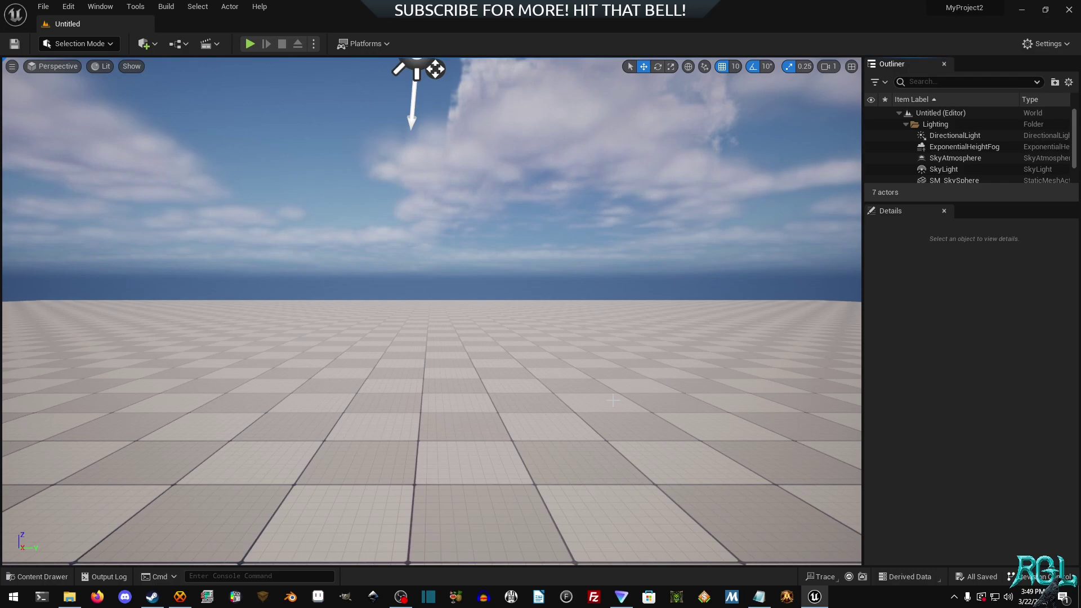
pyautogui.press('s')
pyautogui.moveTo(575, 250); pyautogui.dragTo(709, 327, button='right')
pyautogui.moveTo(194, 528); pyautogui.dragTo(171, 528, button='right')
pyautogui.hotkey('ctrl', 'space')
pyautogui.click(616, 481)
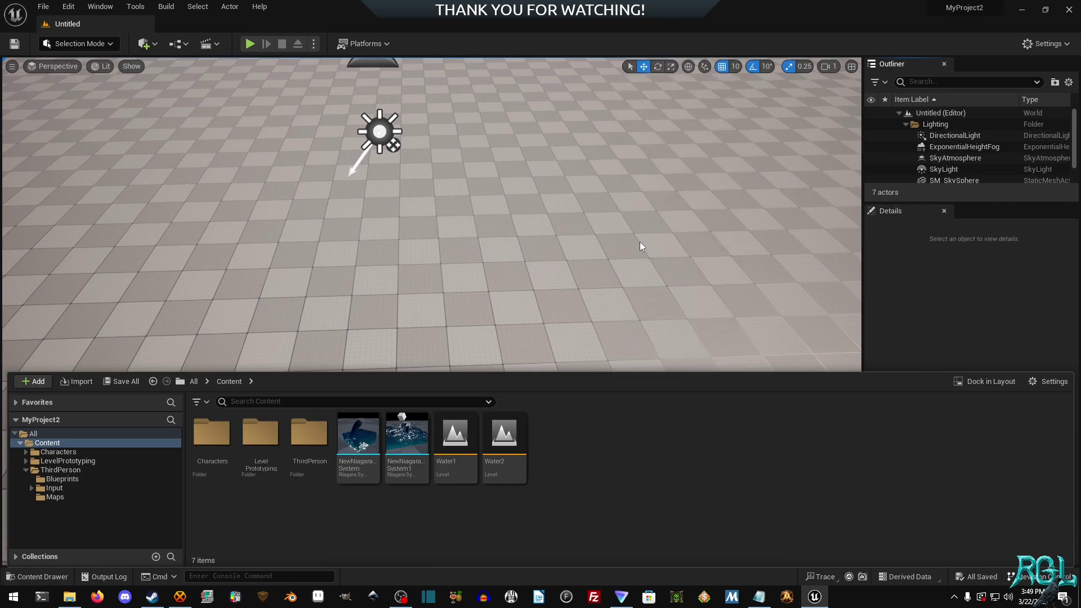
pyautogui.rightClick(570, 231)
pyautogui.click(68, 6)
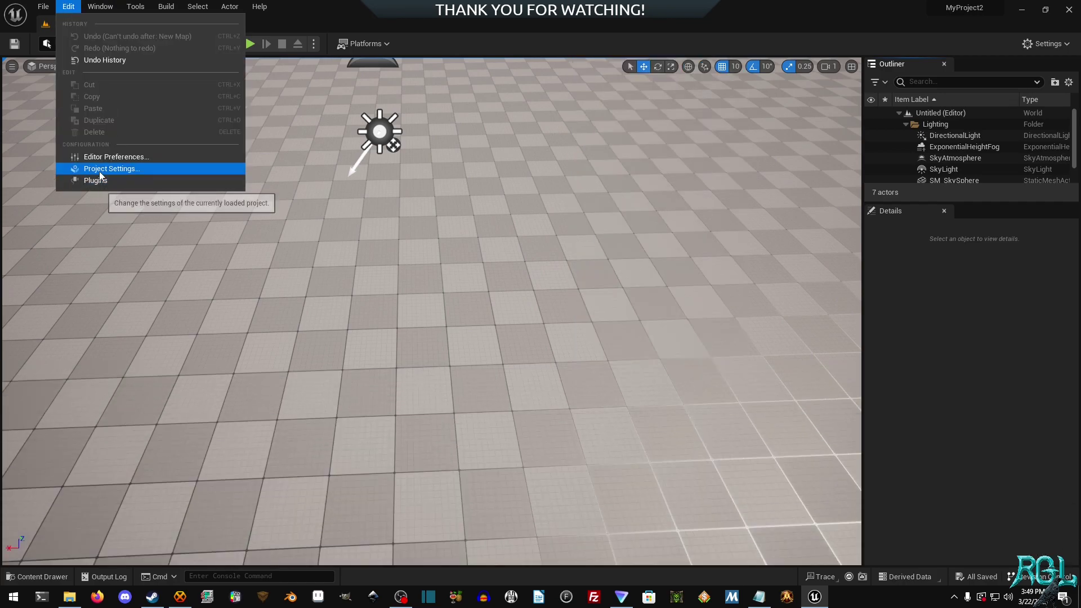
pyautogui.click(99, 171)
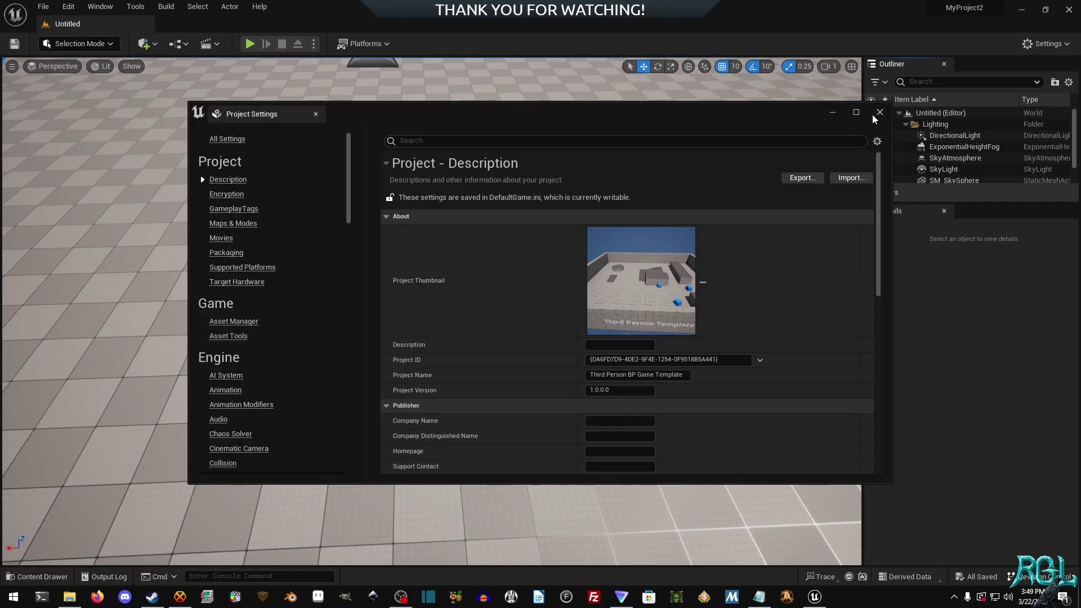
pyautogui.click(879, 112)
# Search the project's plugins for "fluid" to check whether NiagaraFluids is enabled, and close the plugin list
pyautogui.click(68, 6)
pyautogui.click(95, 169)
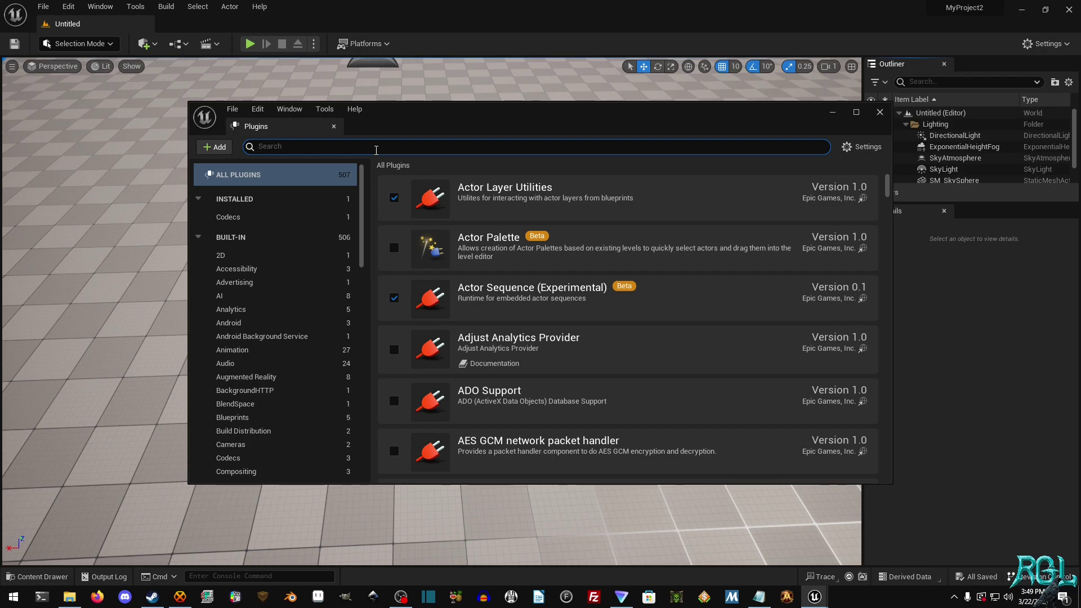
pyautogui.press('BackSpace')
pyautogui.press('BackSpace')
pyautogui.write('fluid')
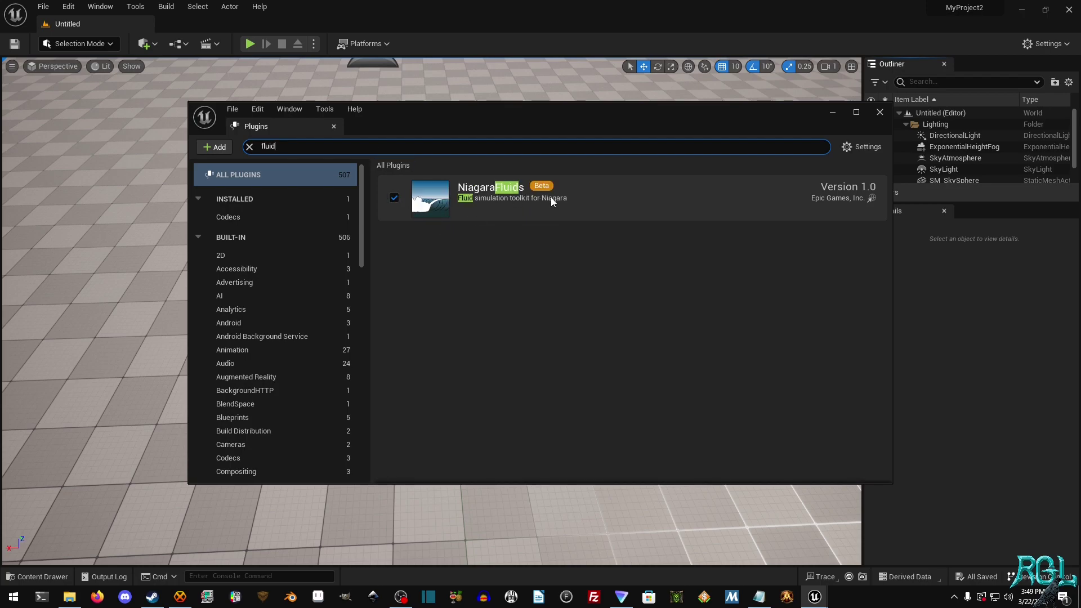
pyautogui.click(880, 112)
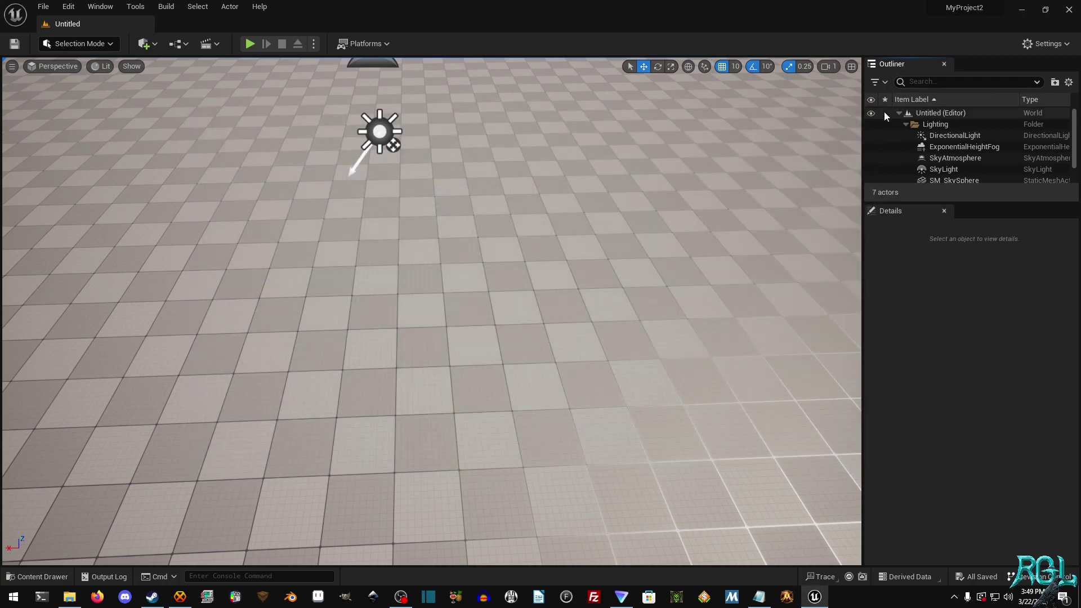
# Create a Niagara system in the Content folder from the Grid 2D SW Drop shallow water template
pyautogui.hotkey('ctrl', 'space')
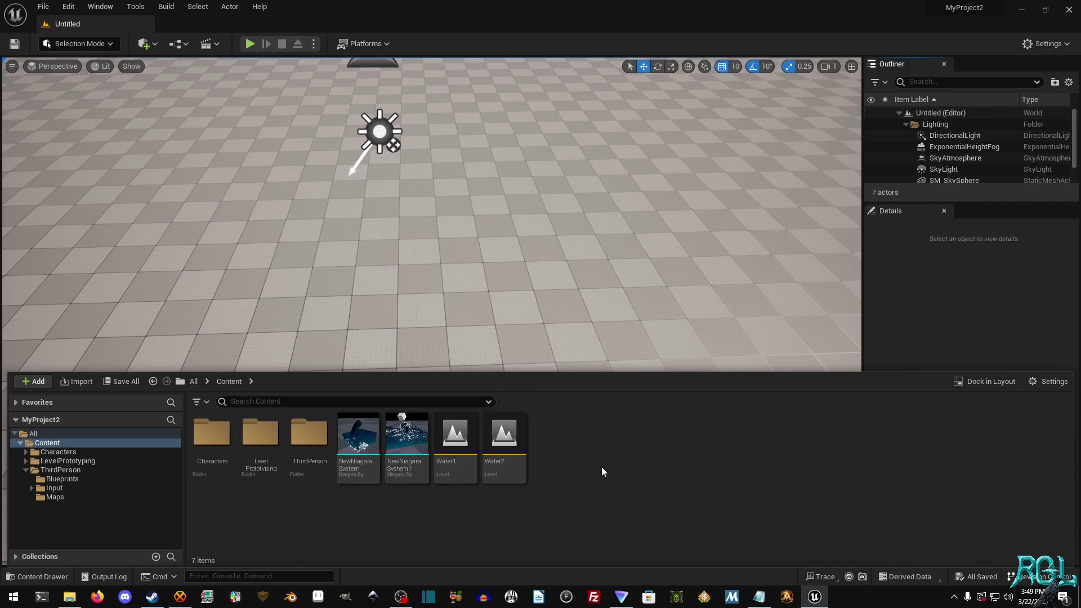
pyautogui.rightClick(602, 466)
pyautogui.click(670, 217)
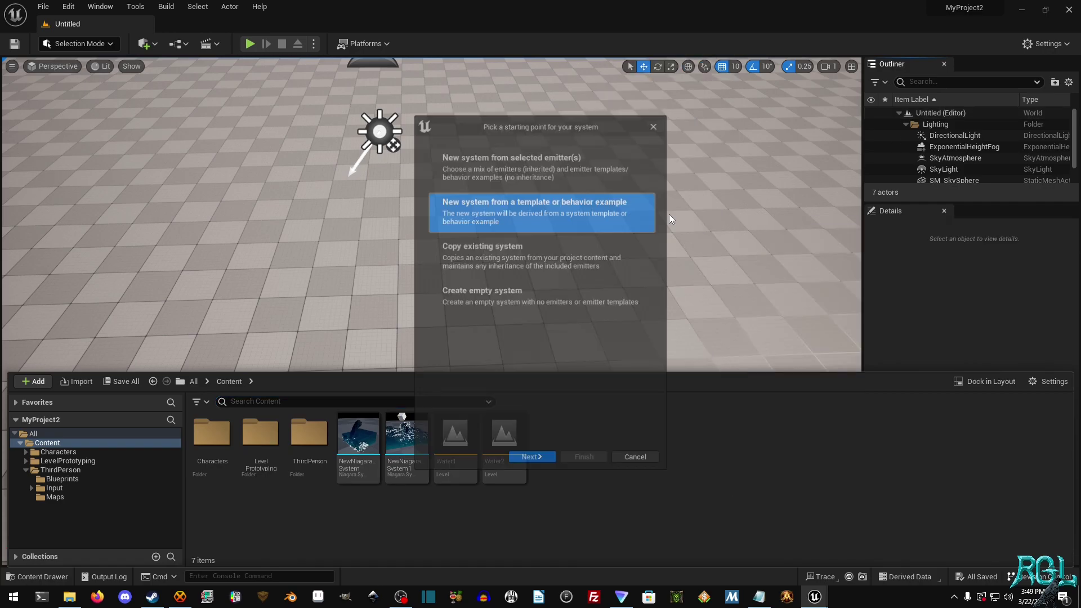
pyautogui.moveTo(535, 125); pyautogui.dragTo(500, 121)
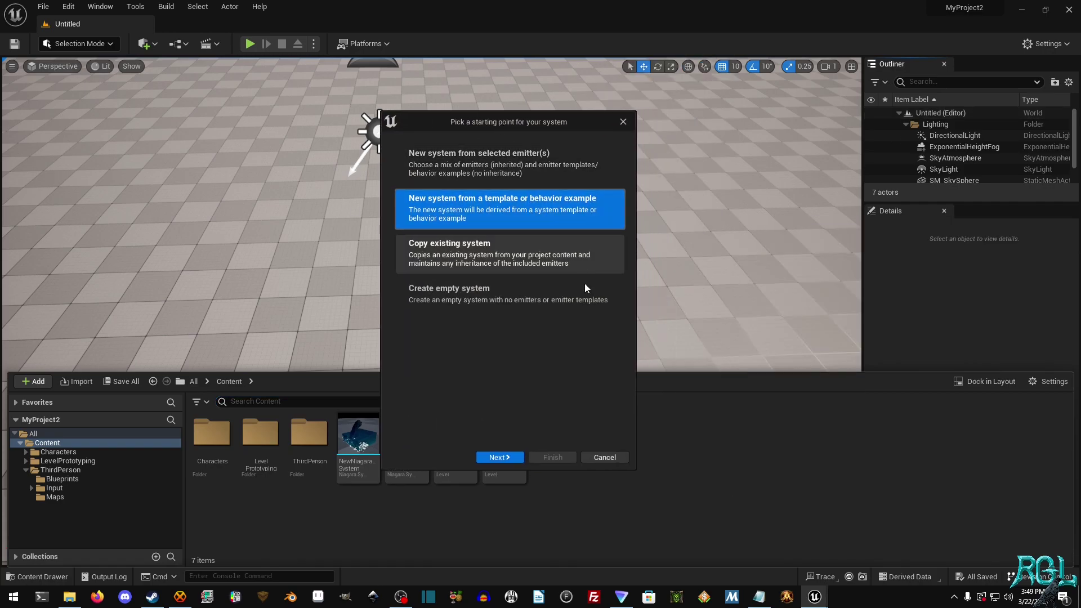
pyautogui.click(515, 457)
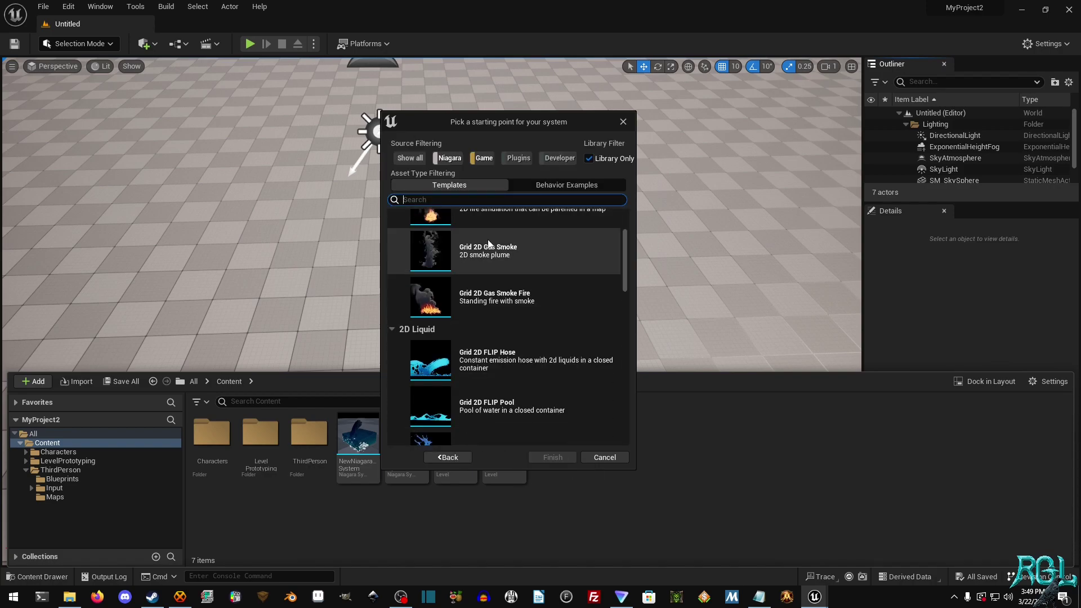
pyautogui.scroll(-5, 488, 243)
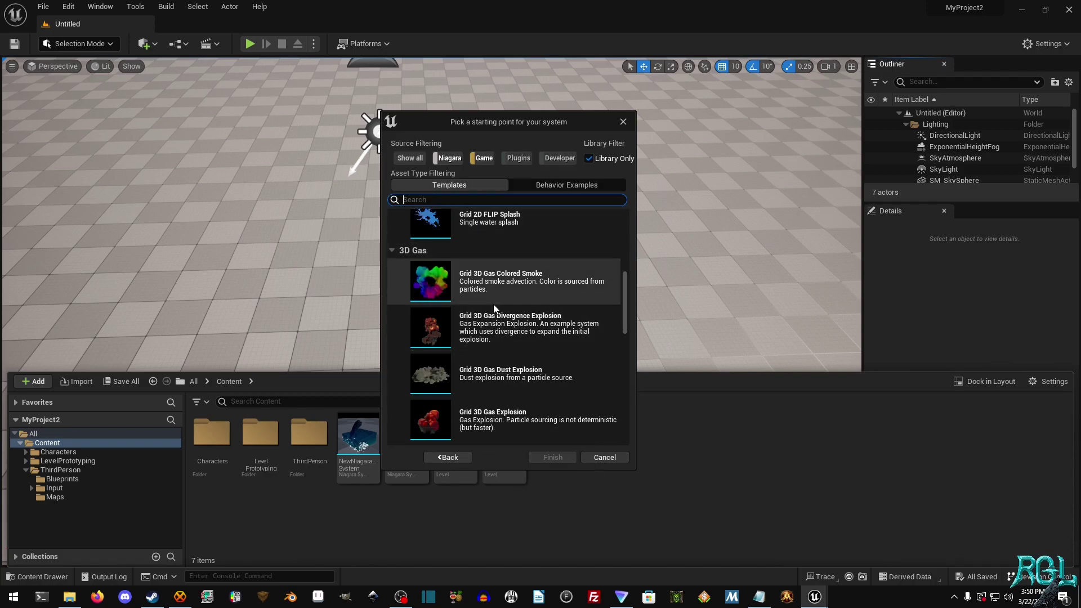
pyautogui.scroll(-4, 501, 298)
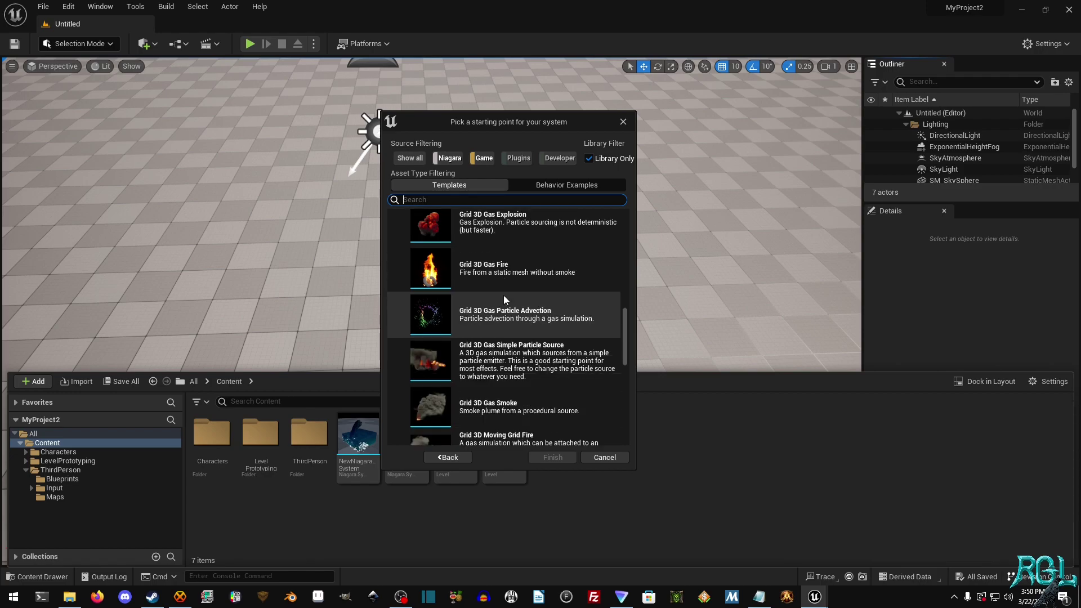
pyautogui.scroll(-5, 504, 298)
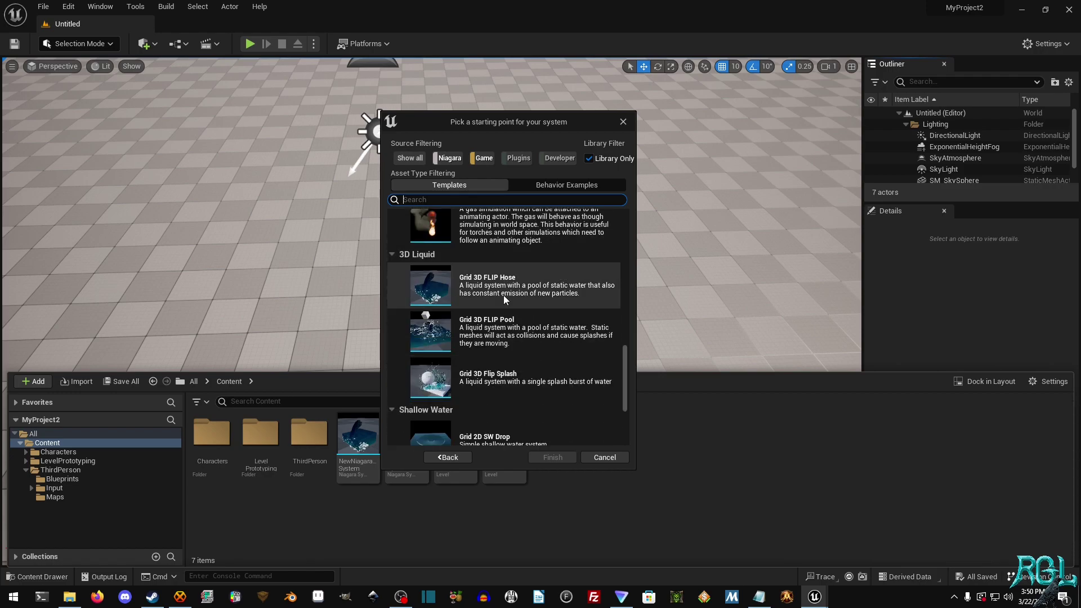
pyautogui.scroll(-2, 504, 299)
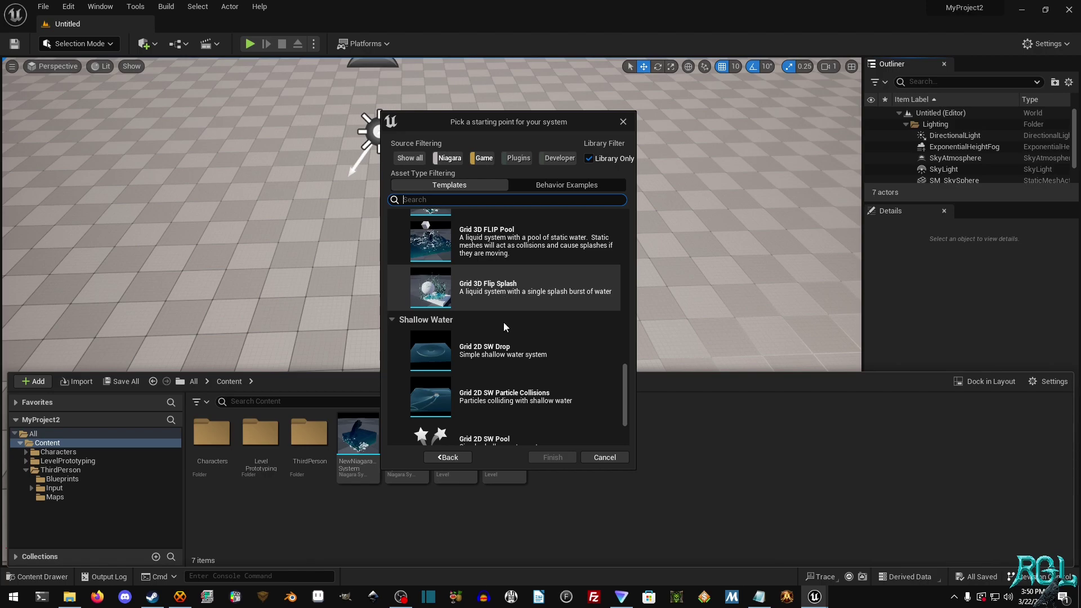
pyautogui.scroll(1, 509, 354)
pyautogui.scroll(-2, 509, 354)
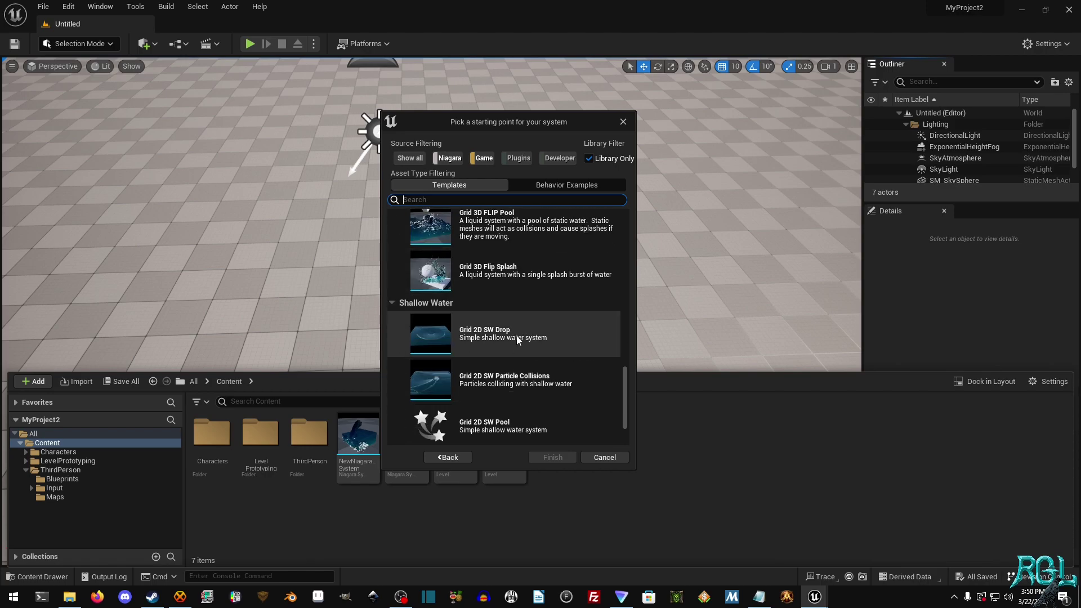
pyautogui.click(512, 338)
pyautogui.click(550, 457)
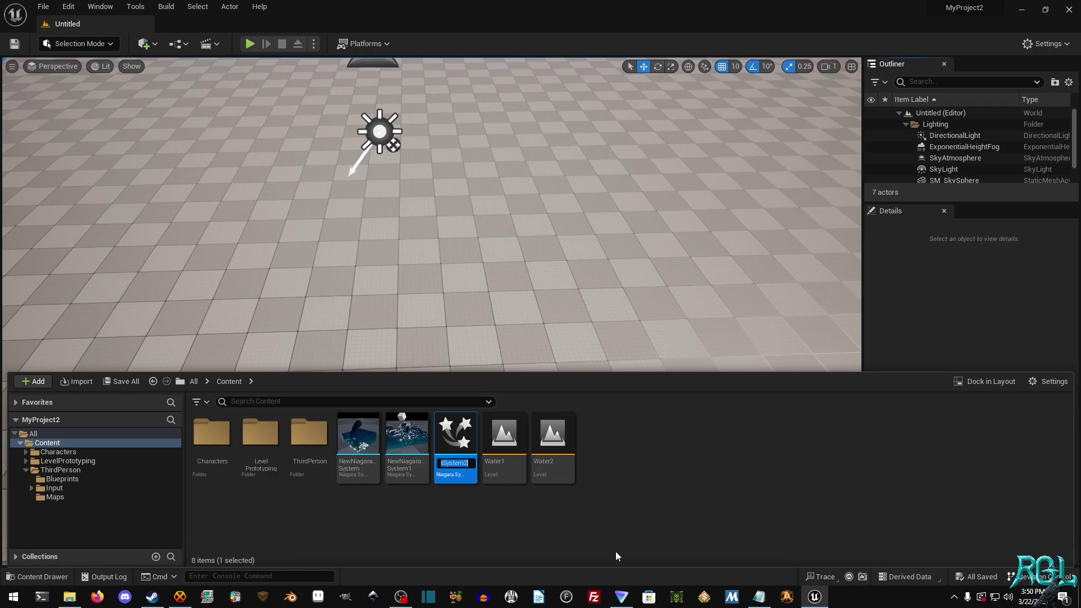
# Place the new shallow water Niagara system in the level at location 0, 0, 80
pyautogui.moveTo(455, 434); pyautogui.dragTo(381, 258)
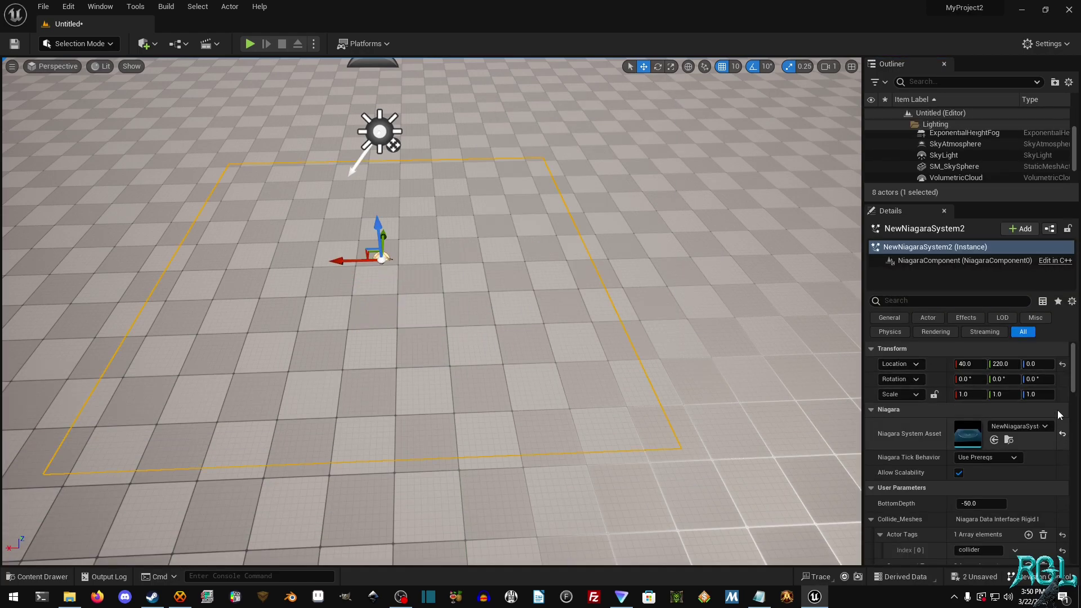
pyautogui.click(1061, 365)
pyautogui.moveTo(619, 337)
pyautogui.mouseDown(button='right')
pyautogui.moveTo(683, 338)
pyautogui.moveTo(619, 338)
pyautogui.mouseUp(button='right')
pyautogui.moveTo(503, 191); pyautogui.dragTo(362, 147, button='right')
pyautogui.moveTo(504, 190); pyautogui.dragTo(450, 191, button='right')
pyautogui.moveTo(490, 188); pyautogui.dragTo(505, 146)
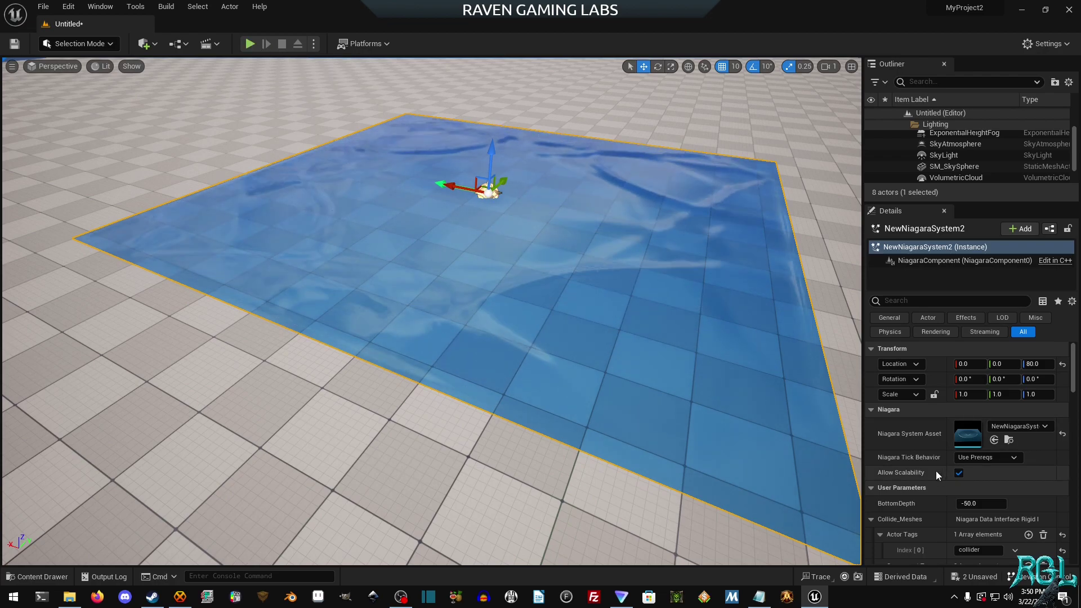
# Add a second actor tag, play_col, to the water system's Collide_Meshes user parameter
pyautogui.scroll(-3, 936, 470)
pyautogui.scroll(-3, 937, 463)
pyautogui.scroll(2, 940, 460)
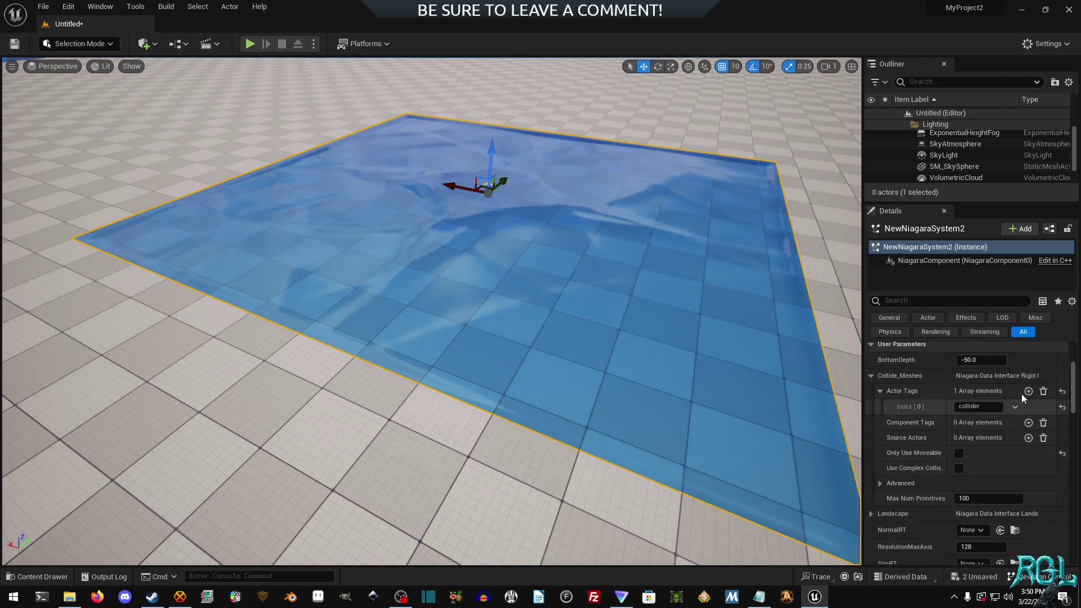
pyautogui.click(1028, 391)
pyautogui.moveTo(998, 424); pyautogui.dragTo(942, 422)
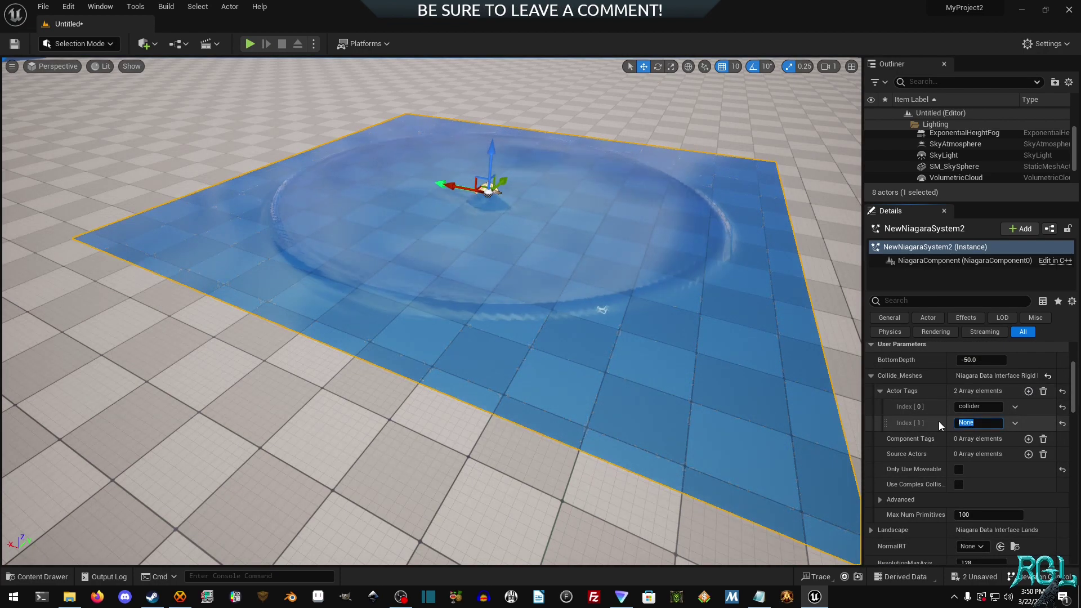
pyautogui.write('play_col')
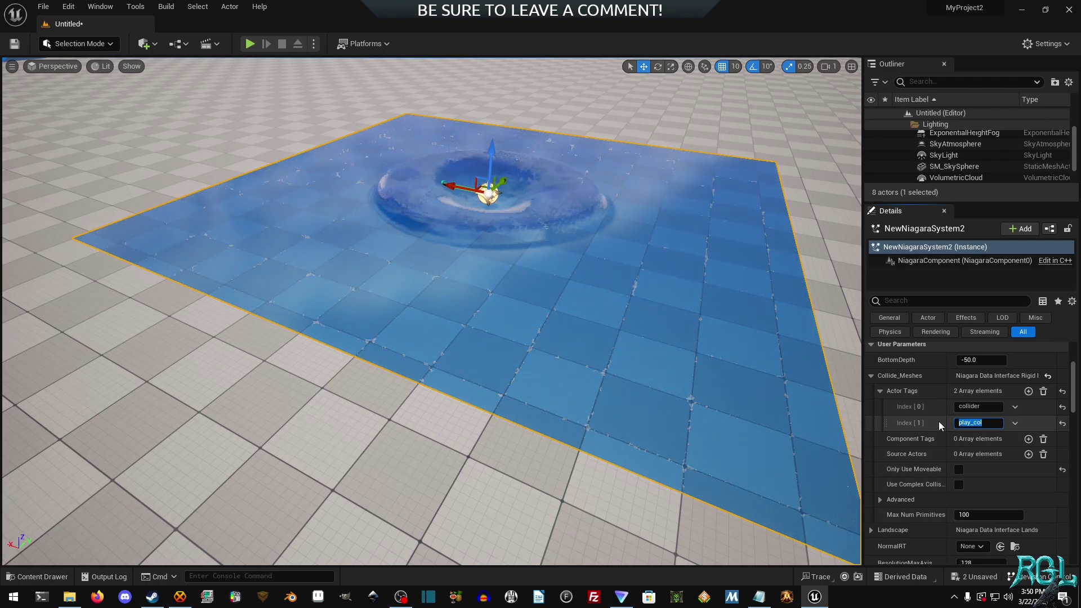
pyautogui.press('Return')
# Play-test the level, running the character through and around the shallow water to check its collision ripples, and end the play session
pyautogui.click(250, 45)
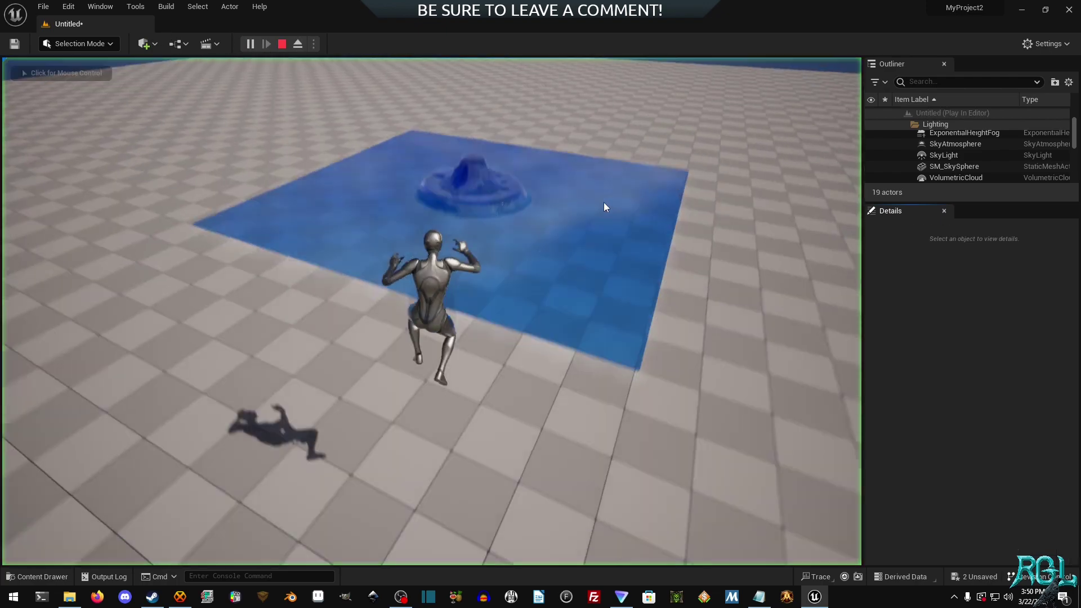
pyautogui.press('w')
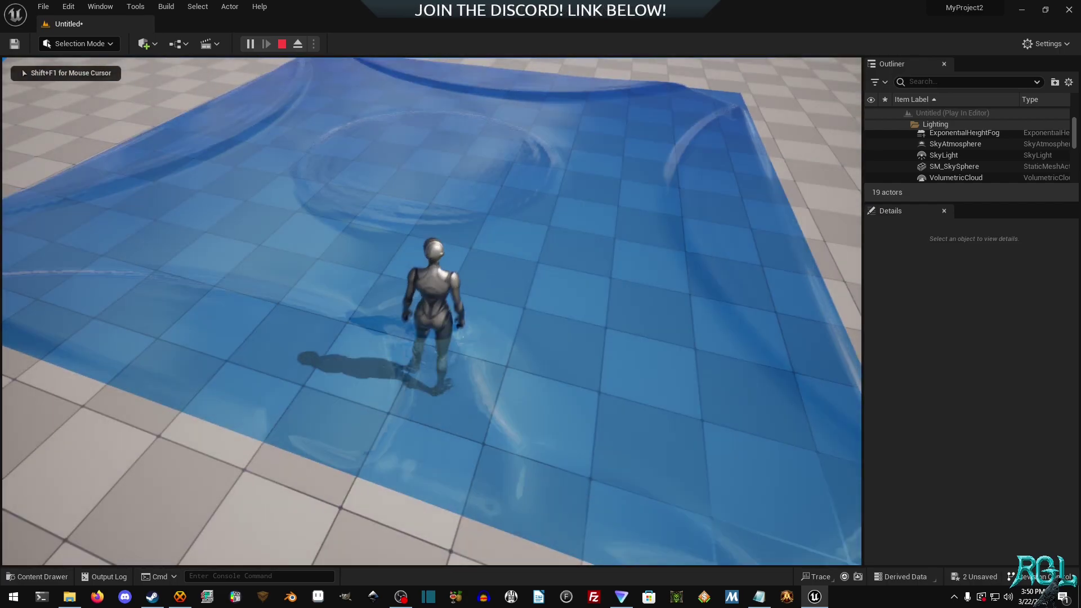
pyautogui.press('a')
pyautogui.press('a')
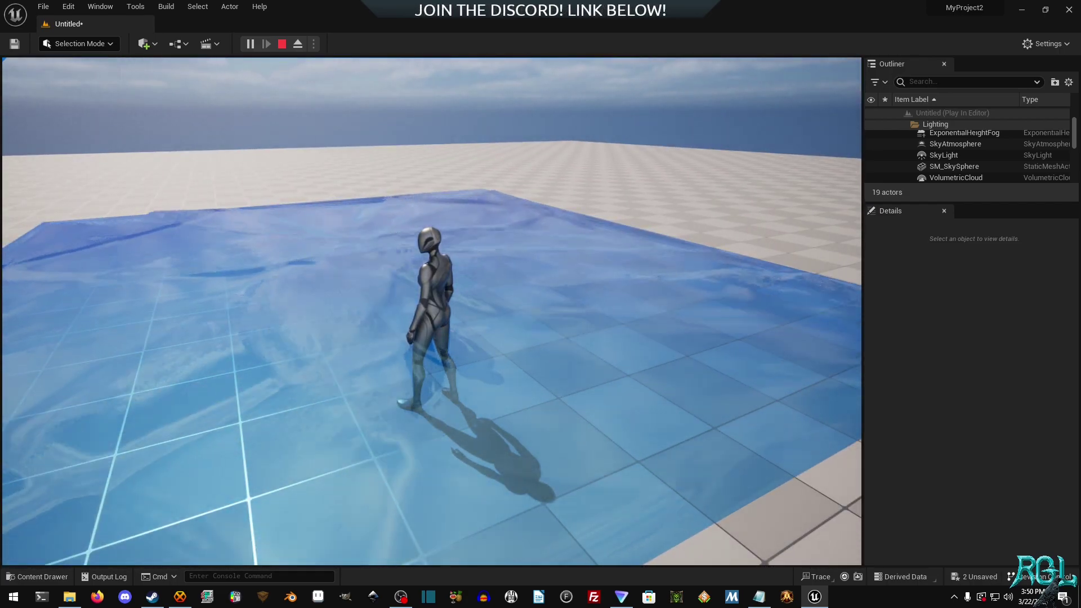
pyautogui.press('w')
pyautogui.press('a')
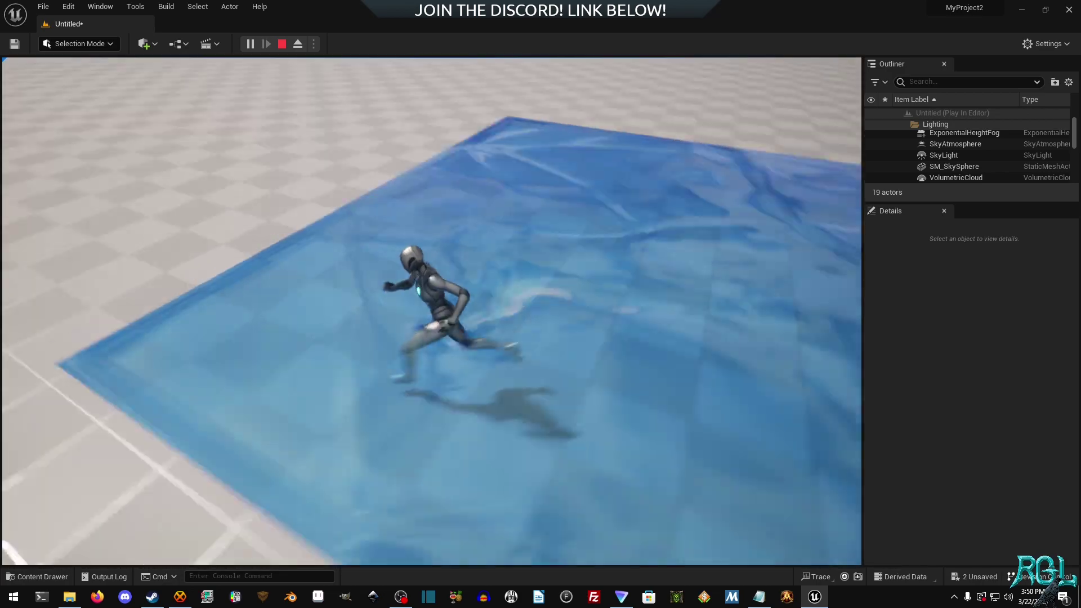
pyautogui.press('d')
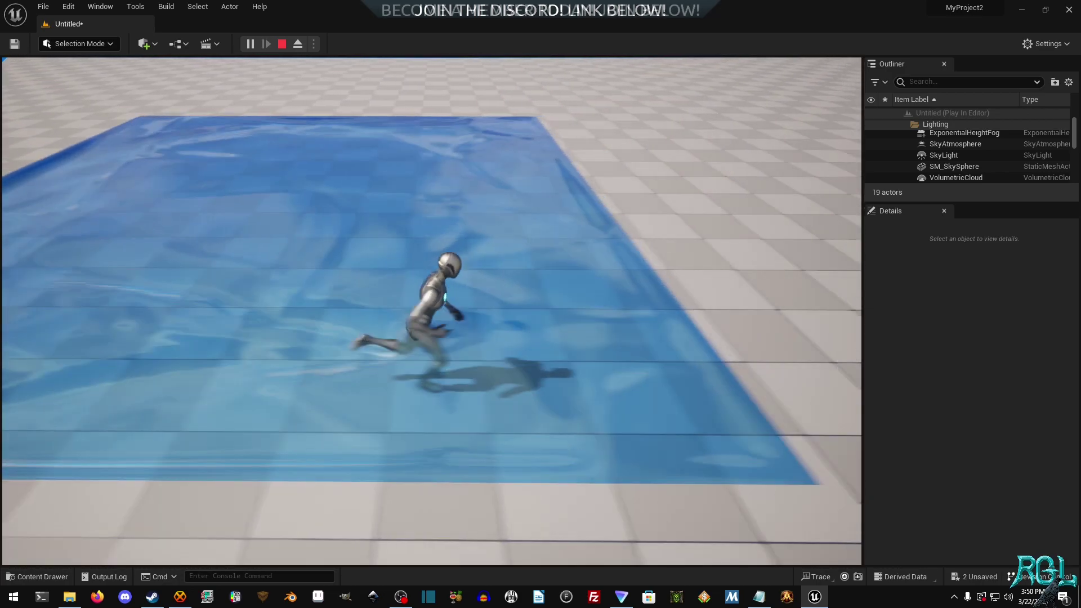
pyautogui.press('w')
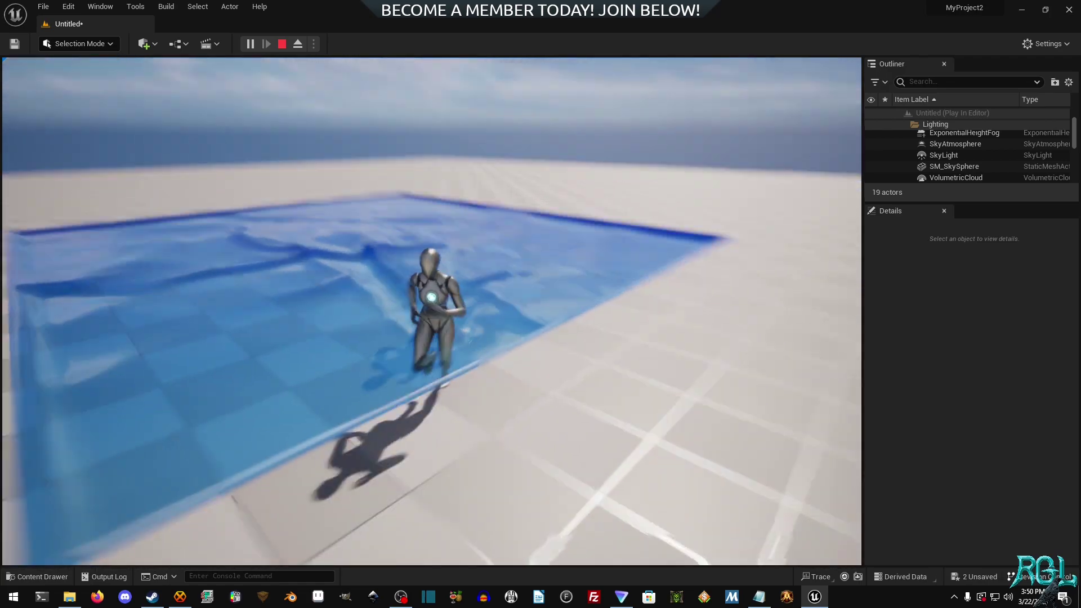
pyautogui.press('a')
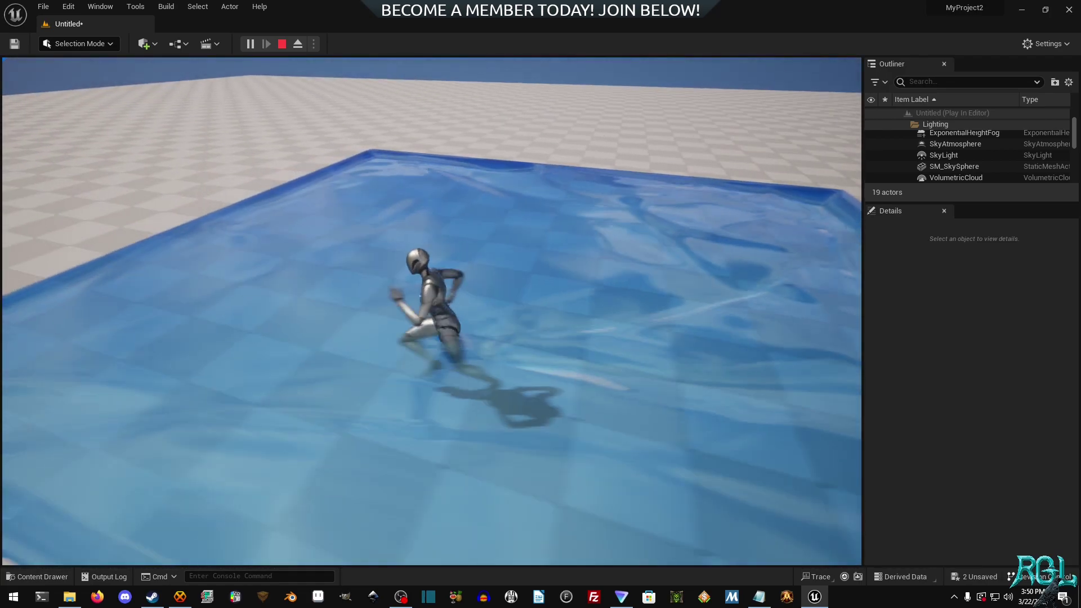
pyautogui.press('w')
pyautogui.press('w')
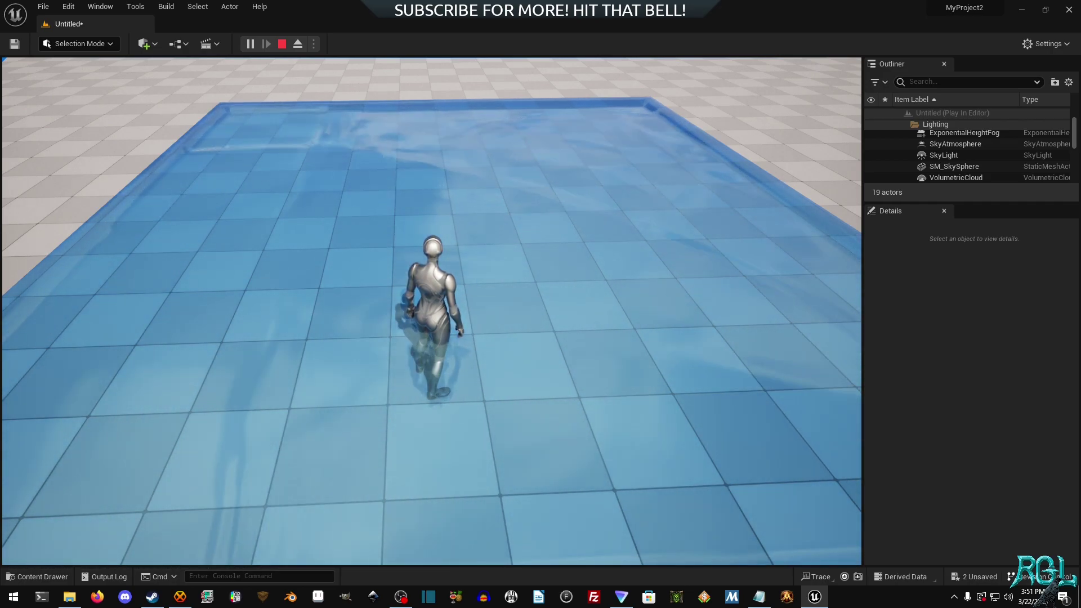
pyautogui.press('w')
pyautogui.press('a')
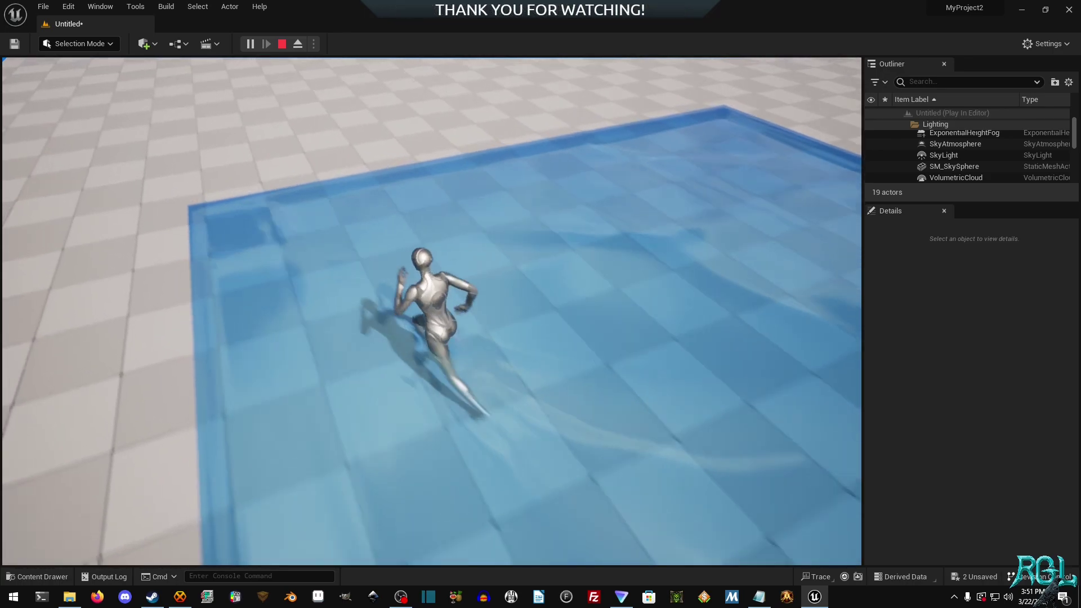
pyautogui.press('w')
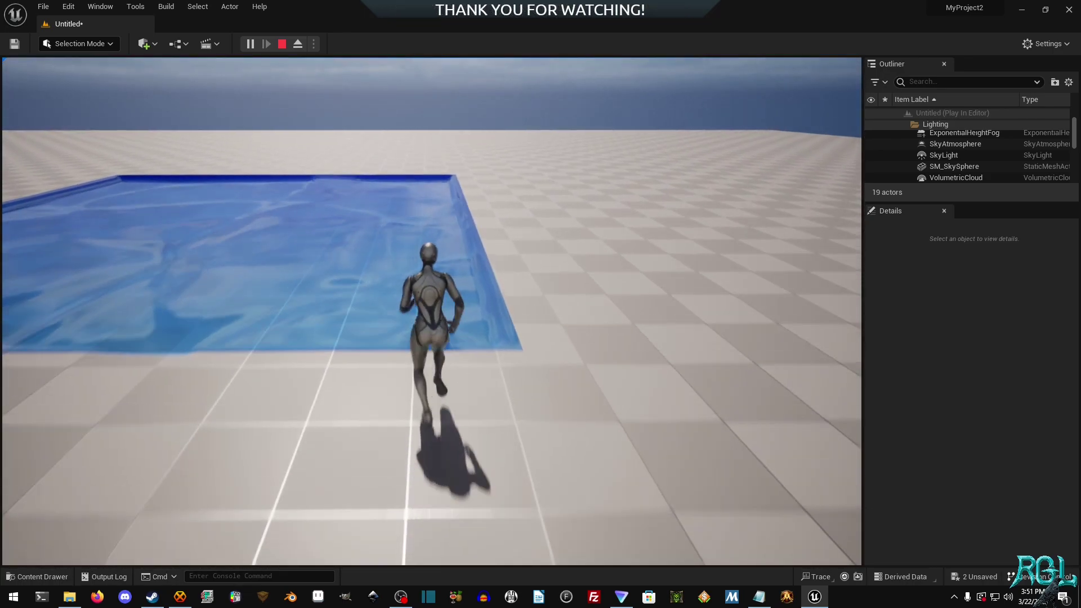
pyautogui.press('d')
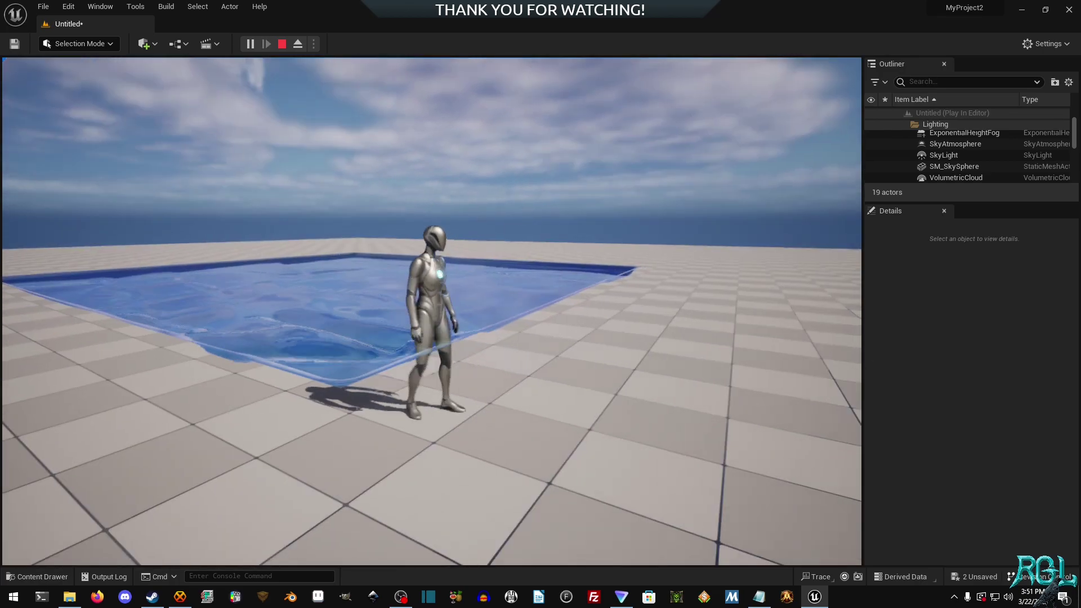
pyautogui.press('Escape')
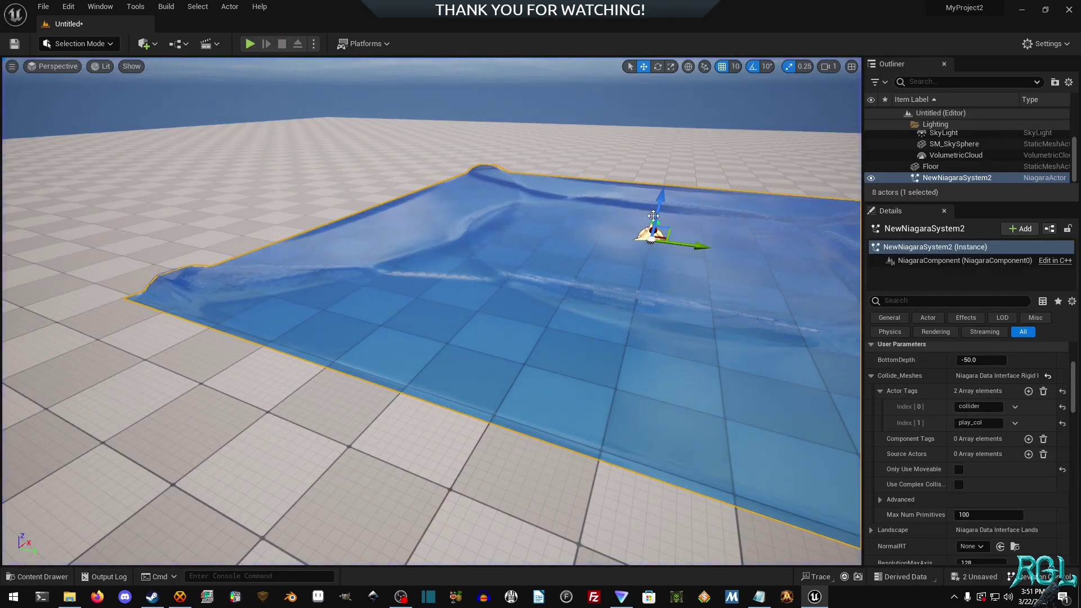
# Delete the shallow water Niagara system actor from the level
pyautogui.moveTo(666, 450)
pyautogui.mouseDown(button='right')
pyautogui.moveTo(683, 447)
pyautogui.moveTo(726, 490)
pyautogui.moveTo(666, 451)
pyautogui.mouseUp(button='right')
pyautogui.hotkey('ctrl', 'space')
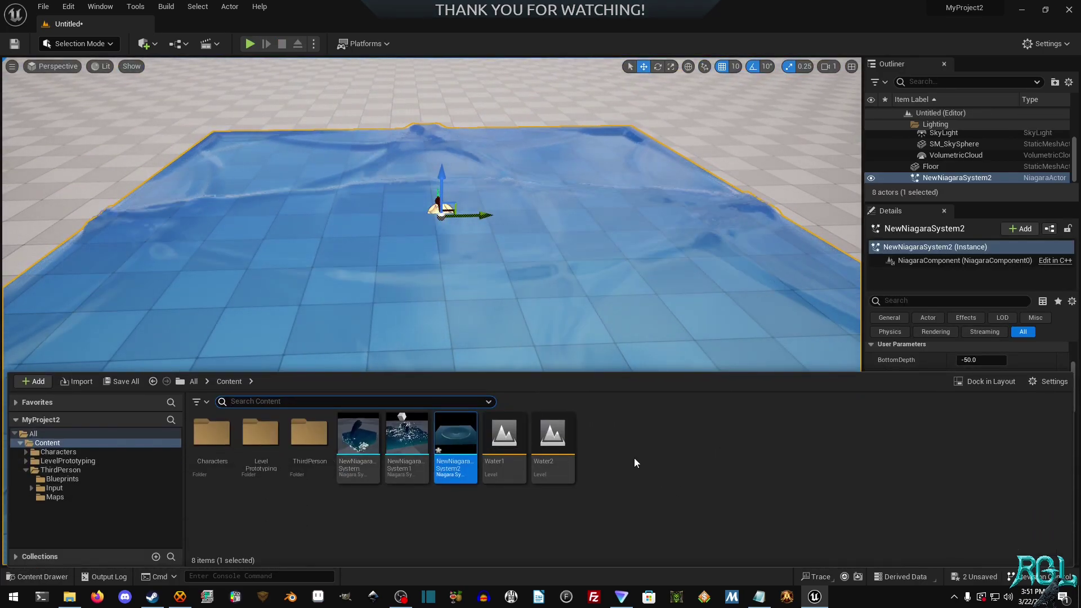
pyautogui.hotkey('ctrl', 'space')
pyautogui.press('Delete')
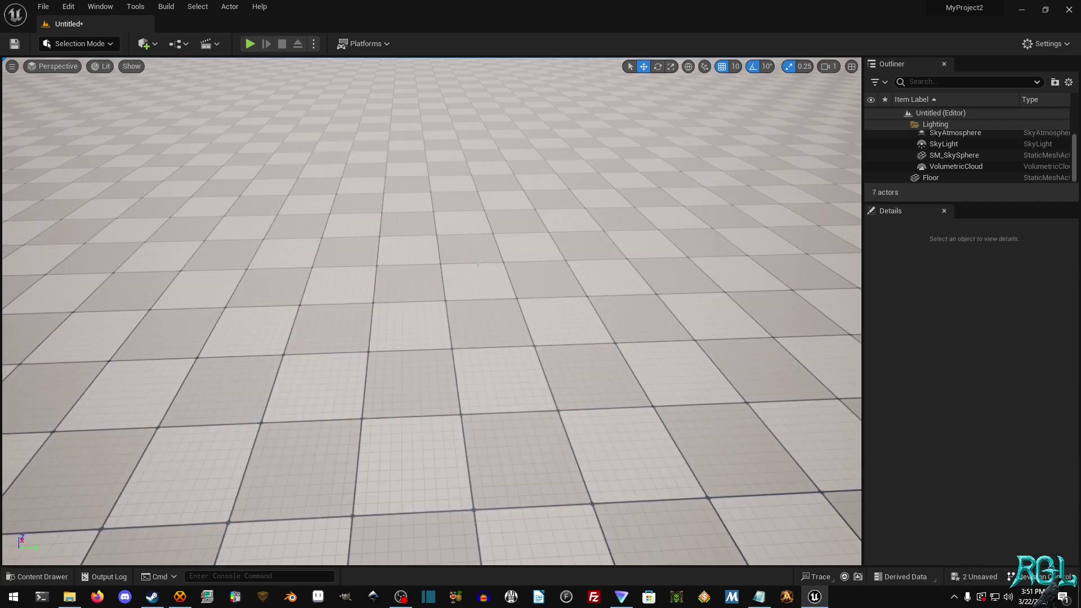
# Start a new Niagara system in the Content folder and select the Grid 2D SW Particle Collisions template as its starting point
pyautogui.hotkey('ctrl', 'space')
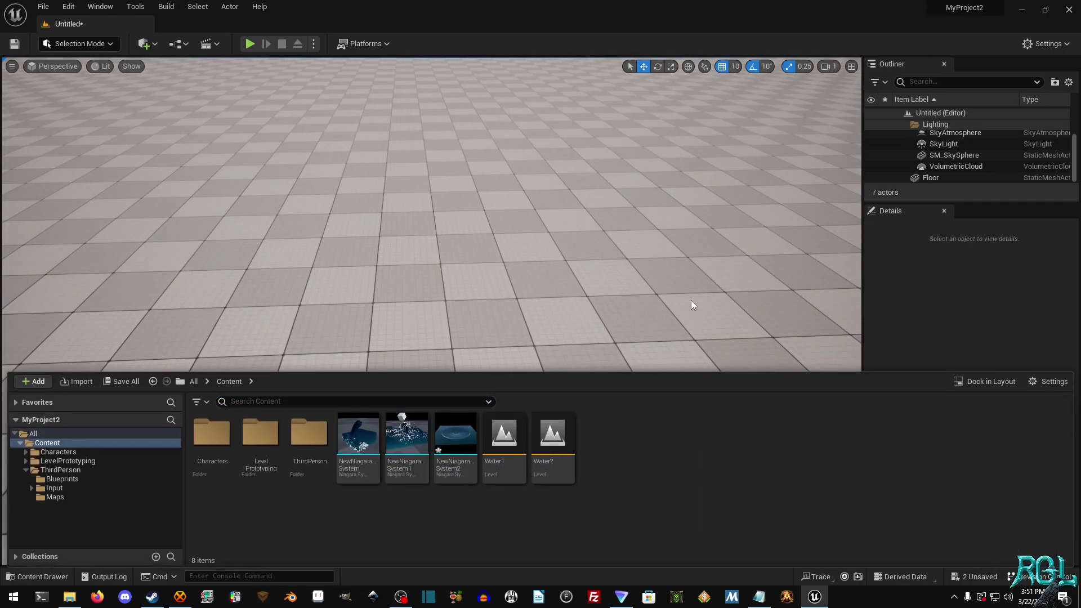
pyautogui.rightClick(654, 445)
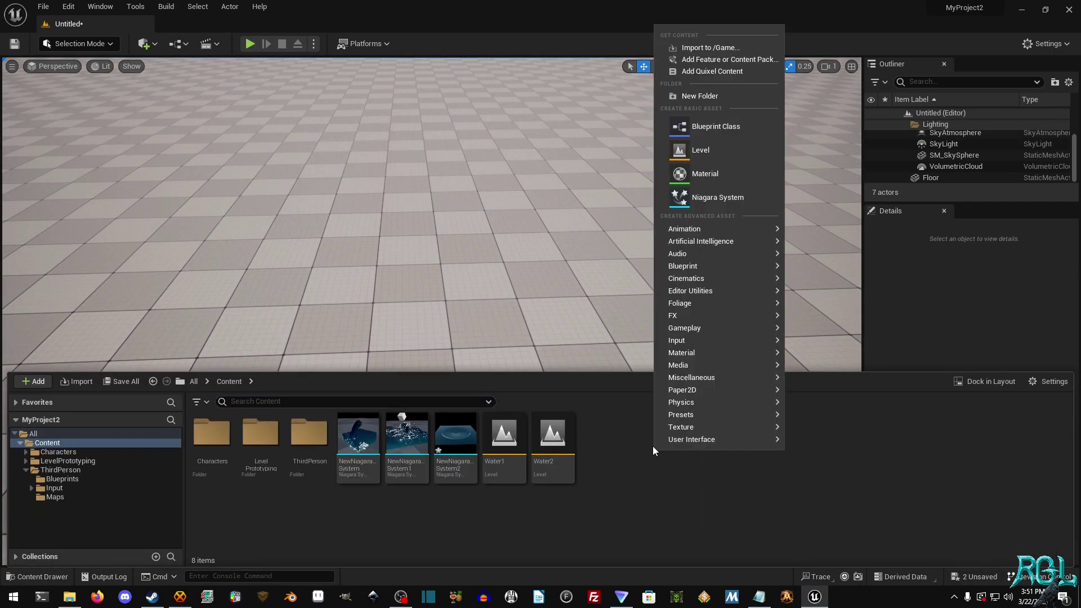
pyautogui.click(726, 198)
pyautogui.click(535, 459)
pyautogui.moveTo(657, 261); pyautogui.dragTo(657, 423)
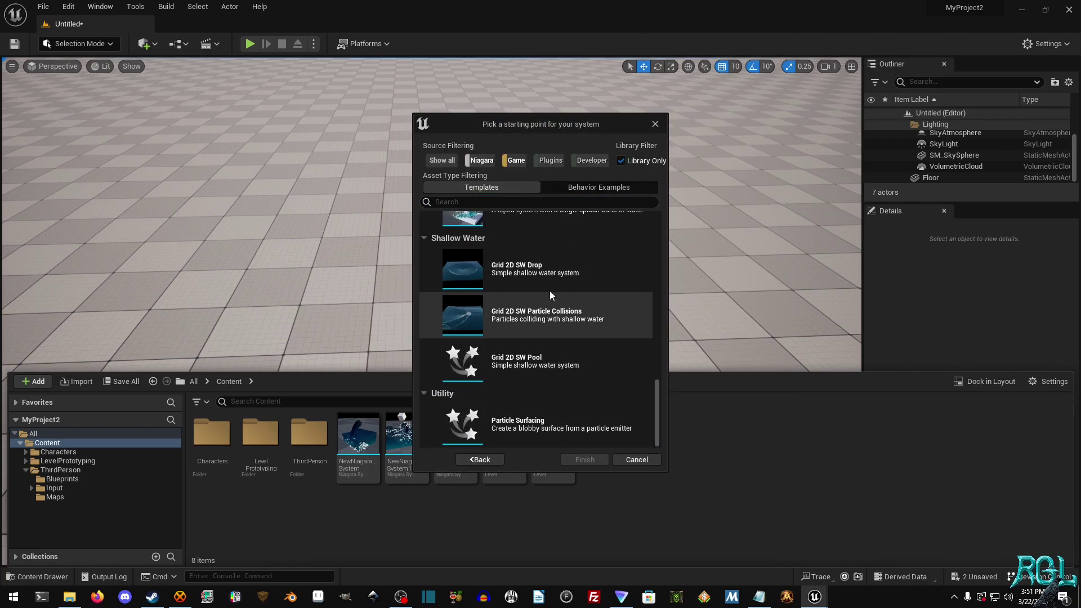
pyautogui.click(543, 319)
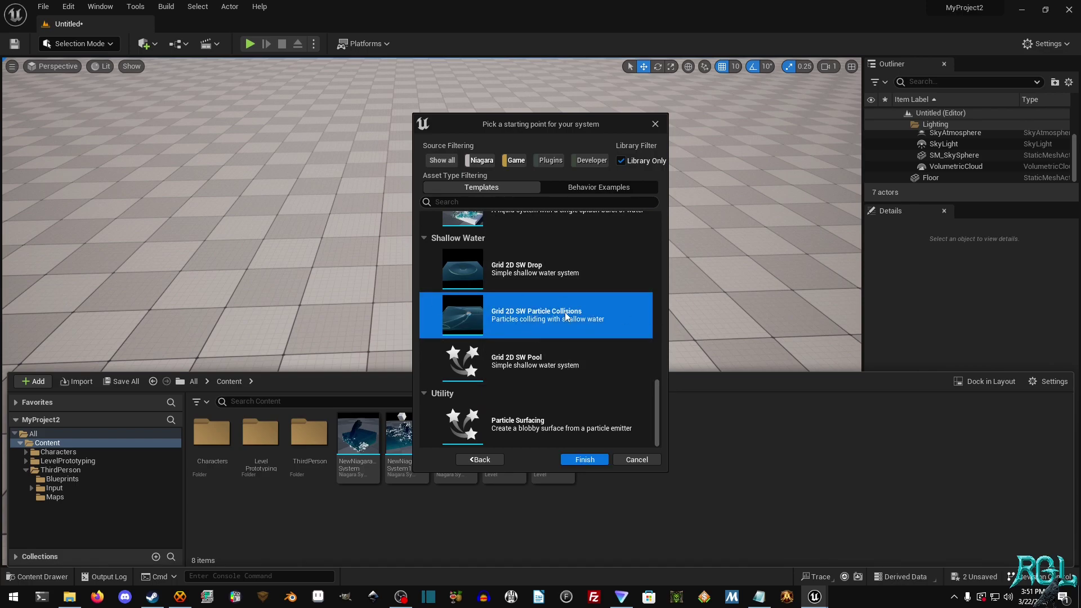
# Review the Grid 3D FLIP Hose and Grid 3D FLIP Pool templates under 3D Liquid, and return to the Shallow Water templates
pyautogui.scroll(3, 540, 389)
pyautogui.scroll(4, 530, 354)
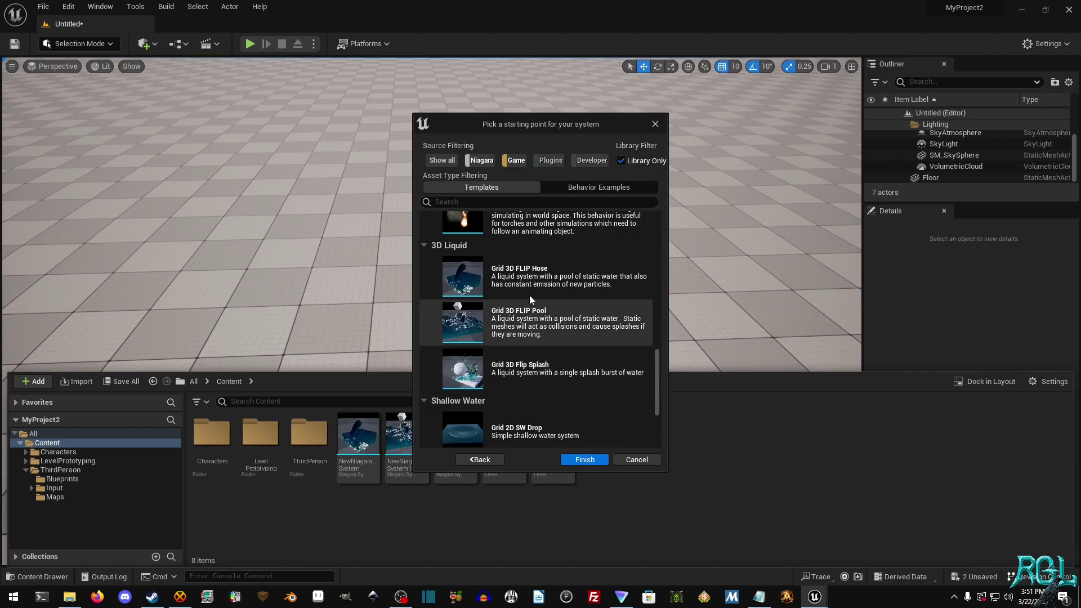
pyautogui.click(543, 282)
pyautogui.click(542, 318)
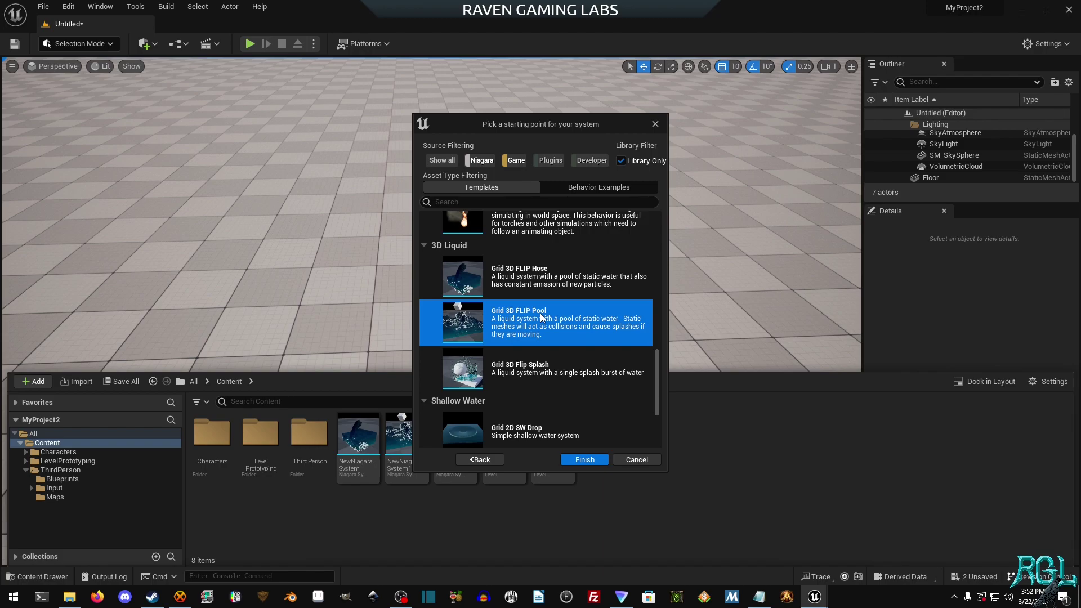
pyautogui.scroll(-3, 541, 318)
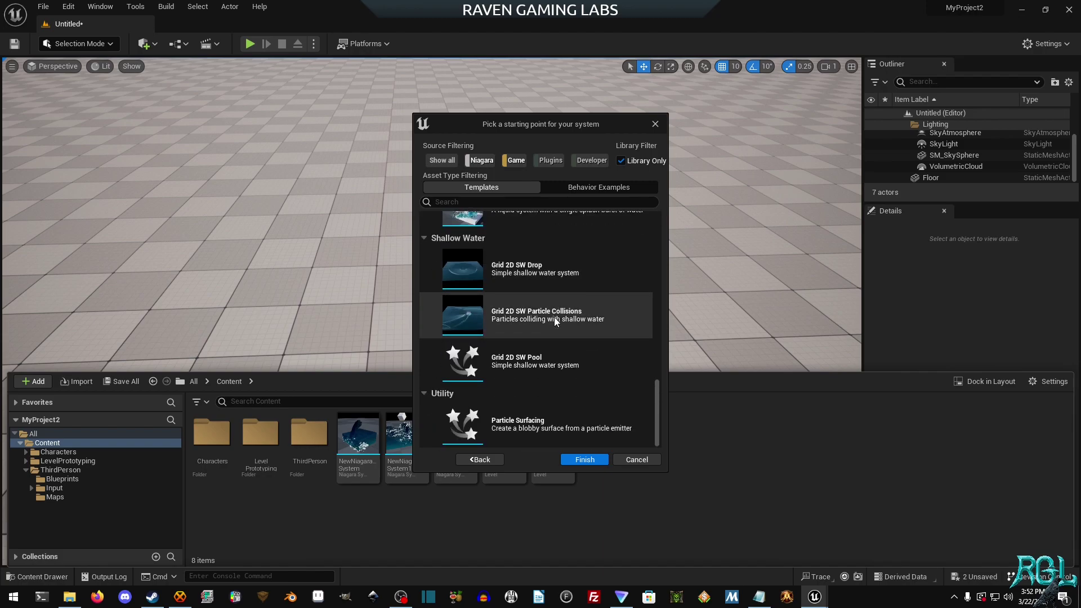